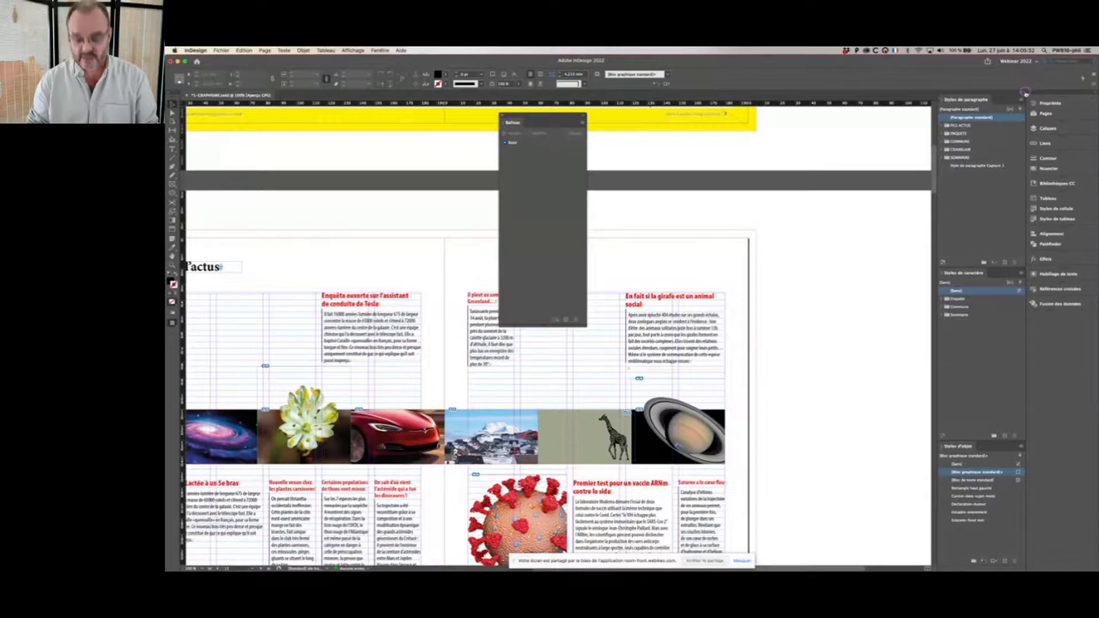
# Step: Go to page 31 of the magazine and select the vintage Paris poster image
pyautogui.press('super+j')
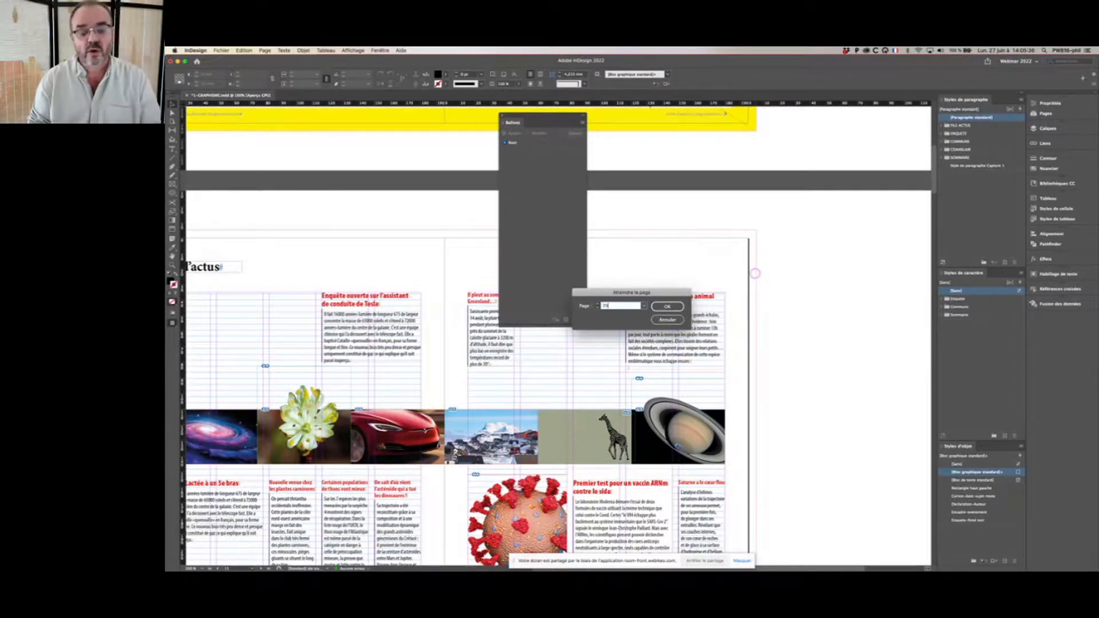
pyautogui.write('31')
pyautogui.press('Return')
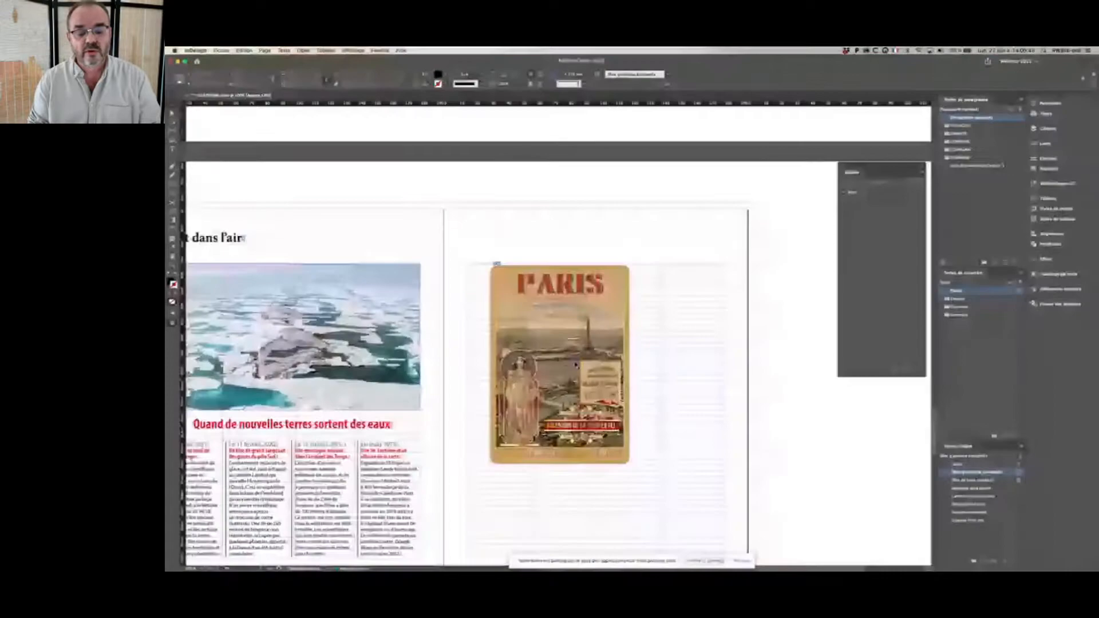
pyautogui.click(597, 316)
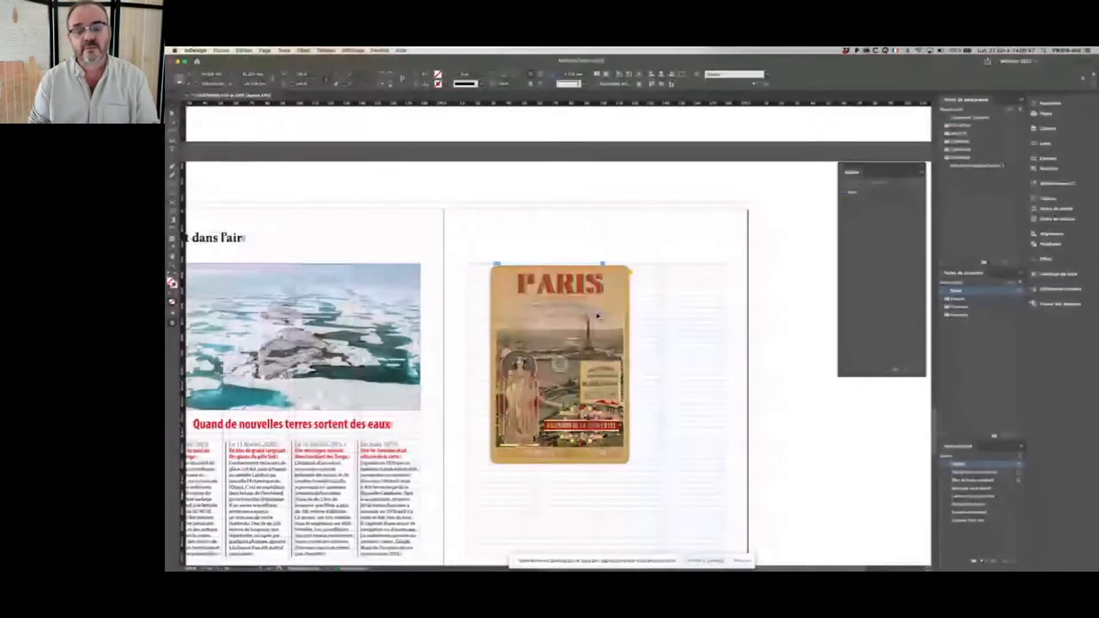
# Step: Display the CC library for the Paris Expo universelle event
pyautogui.click(1083, 184)
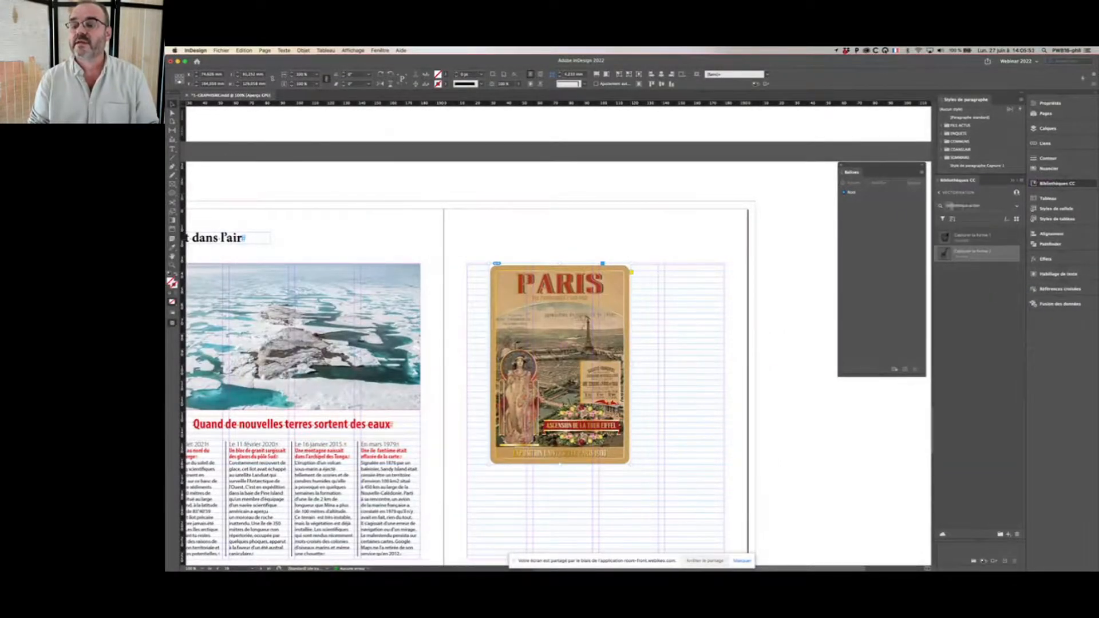
pyautogui.click(940, 194)
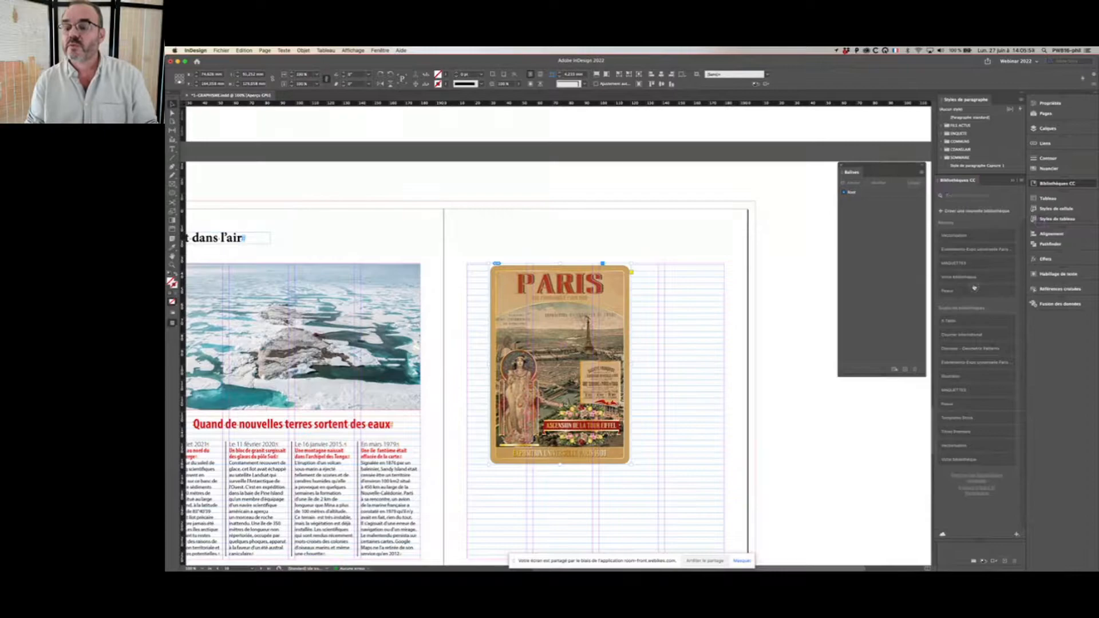
pyautogui.click(994, 252)
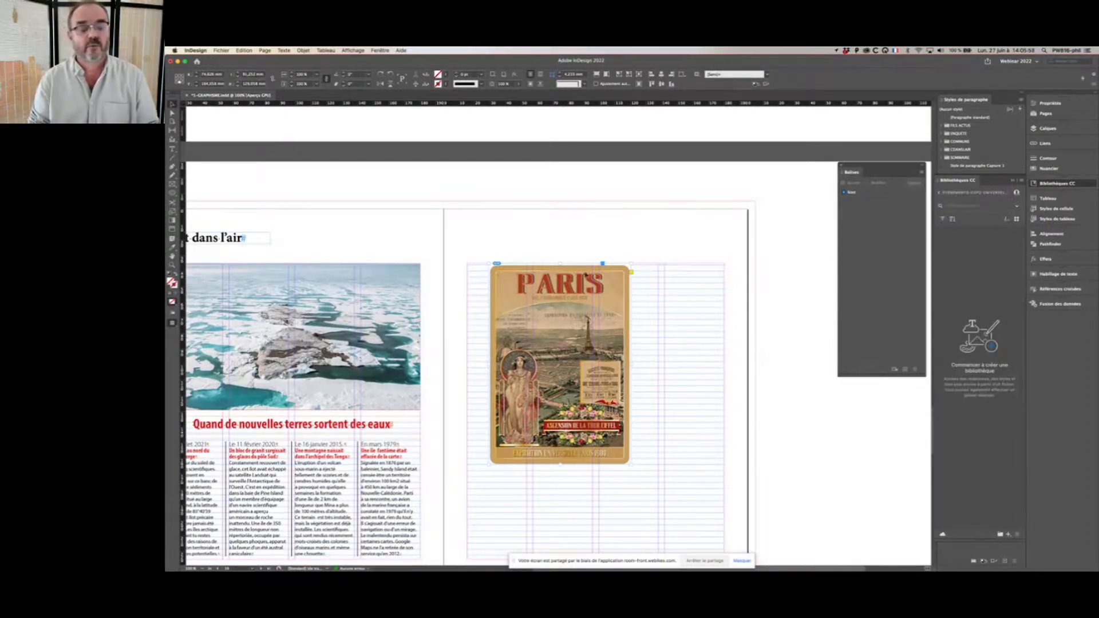
# Step: Extract a colour palette from the selected Paris poster with Extraire de l'image, Palettes de couleurs
pyautogui.click(560, 364)
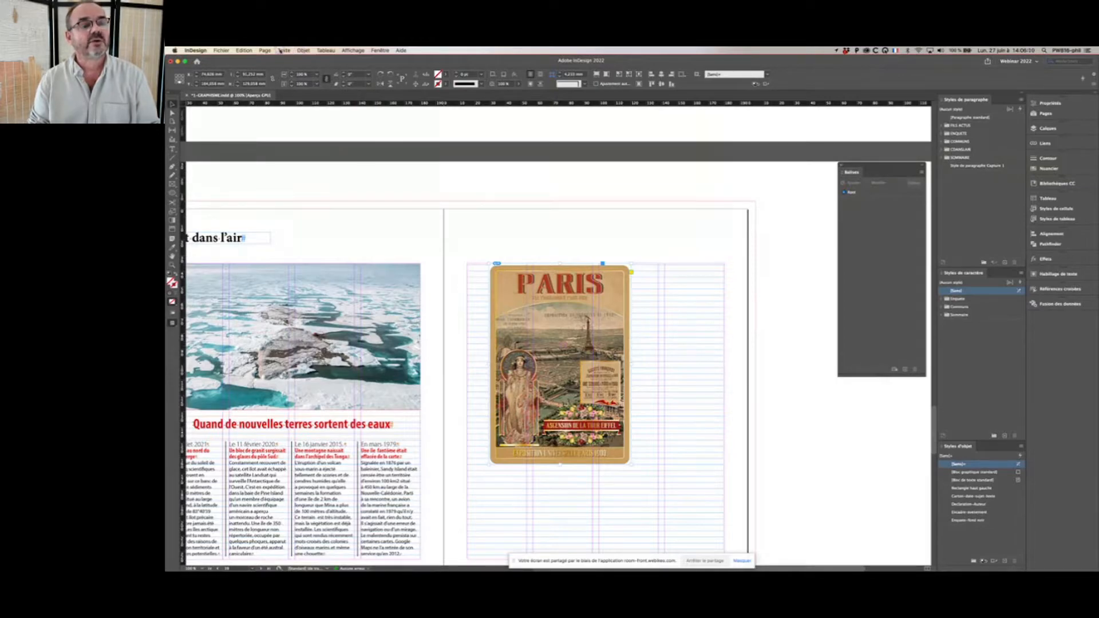
pyautogui.click(303, 50)
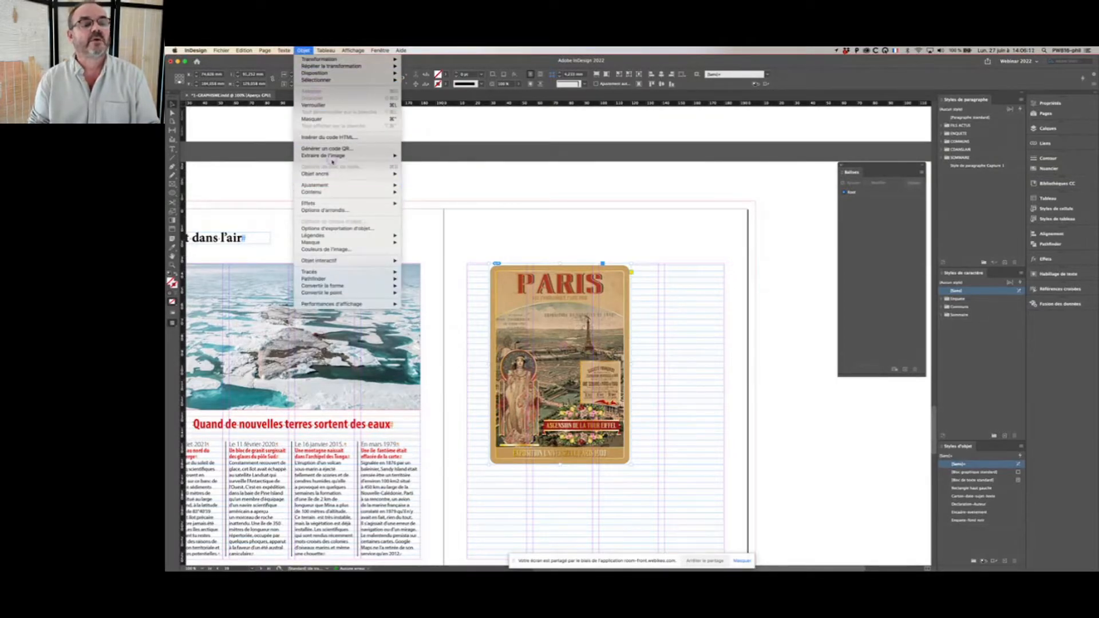
pyautogui.moveTo(333, 155)
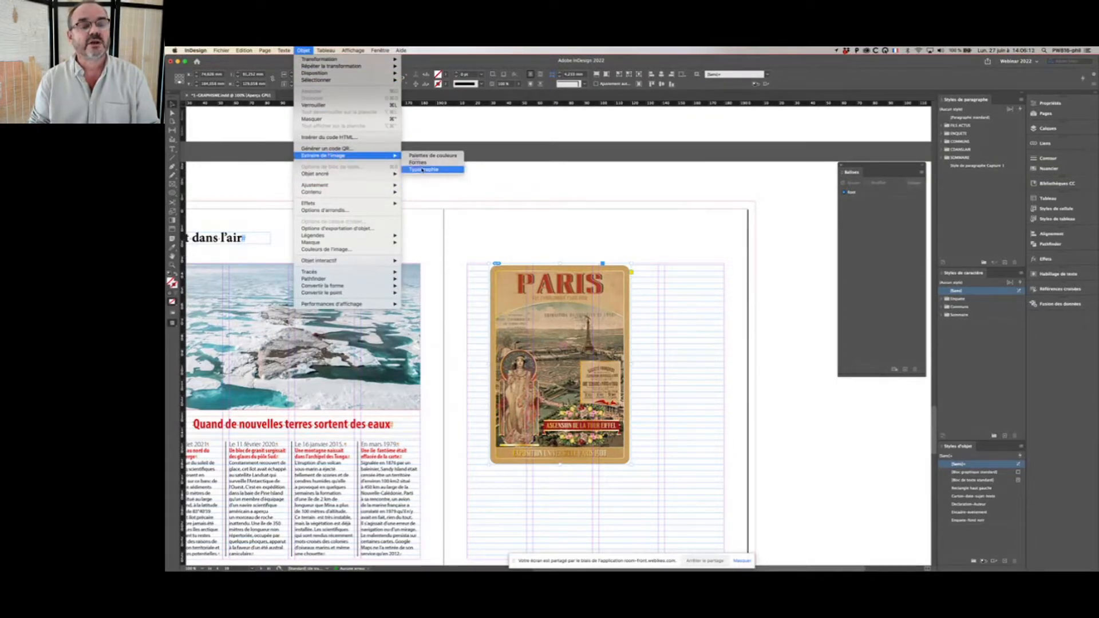
pyautogui.click(435, 155)
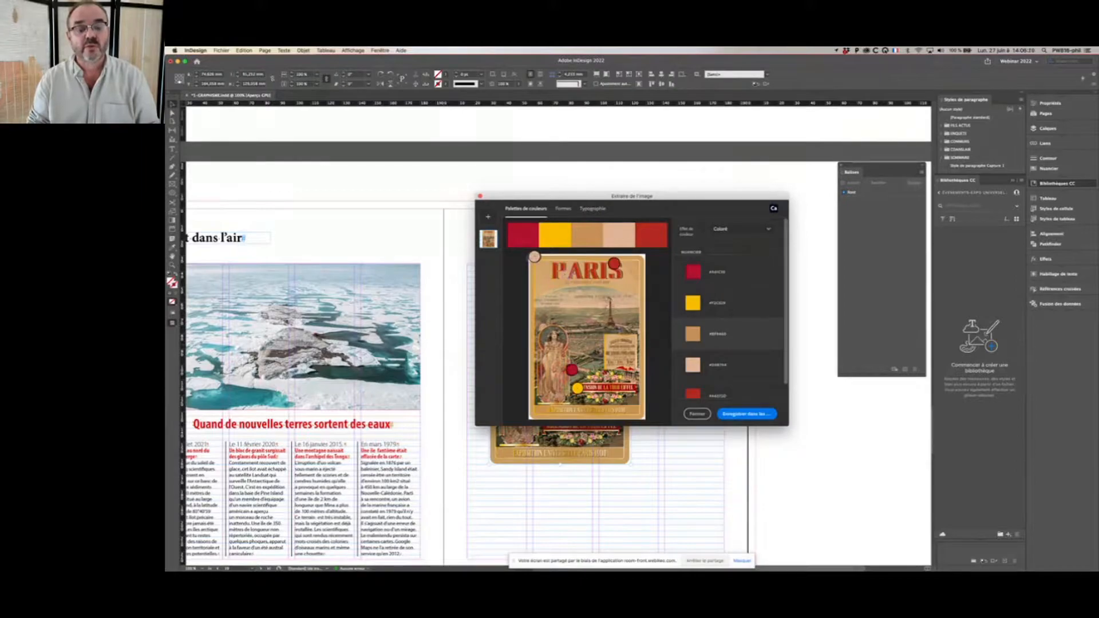
# Step: Move two palette colour markers onto the poster's beige upper-left background and save the palette to the current library
pyautogui.click(614, 264)
pyautogui.moveTo(536, 257); pyautogui.dragTo(544, 274)
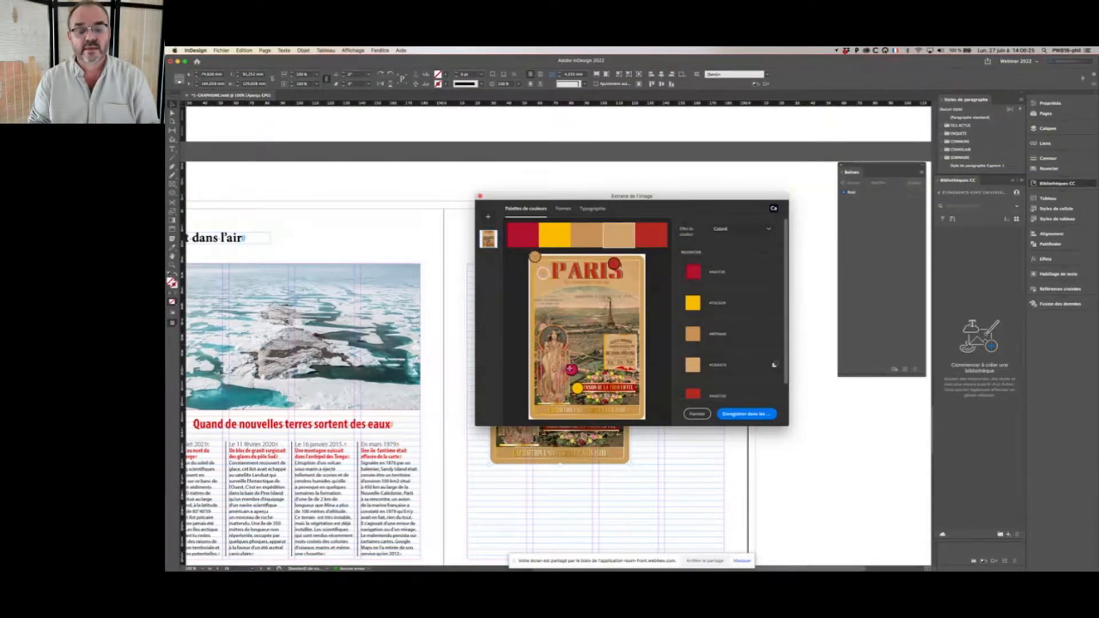
pyautogui.moveTo(571, 369); pyautogui.dragTo(541, 287)
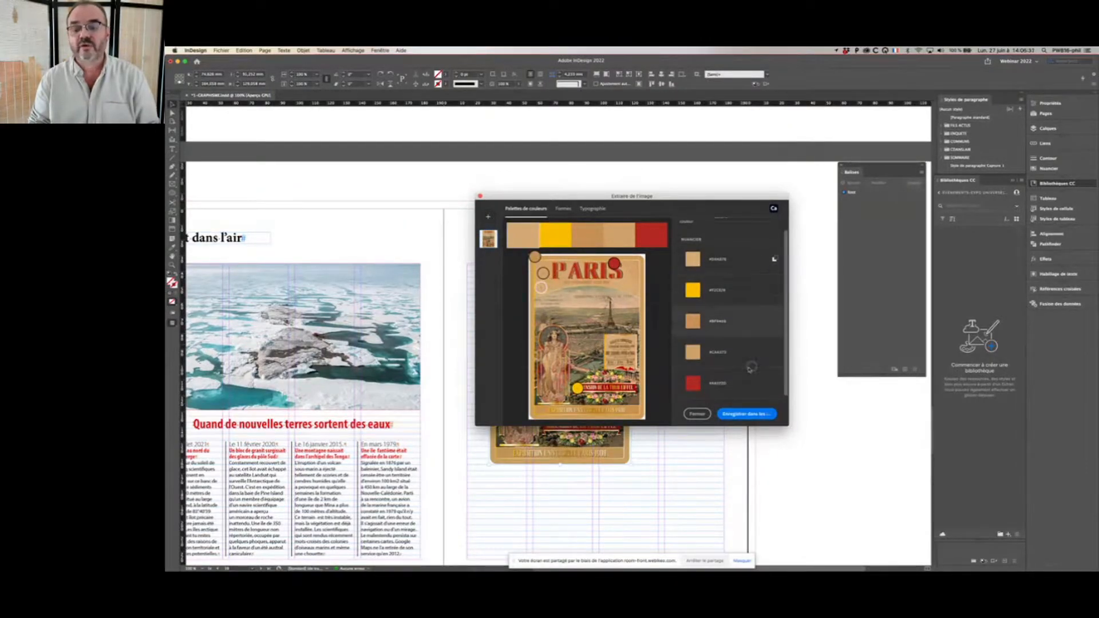
pyautogui.scroll(-1, 728, 344)
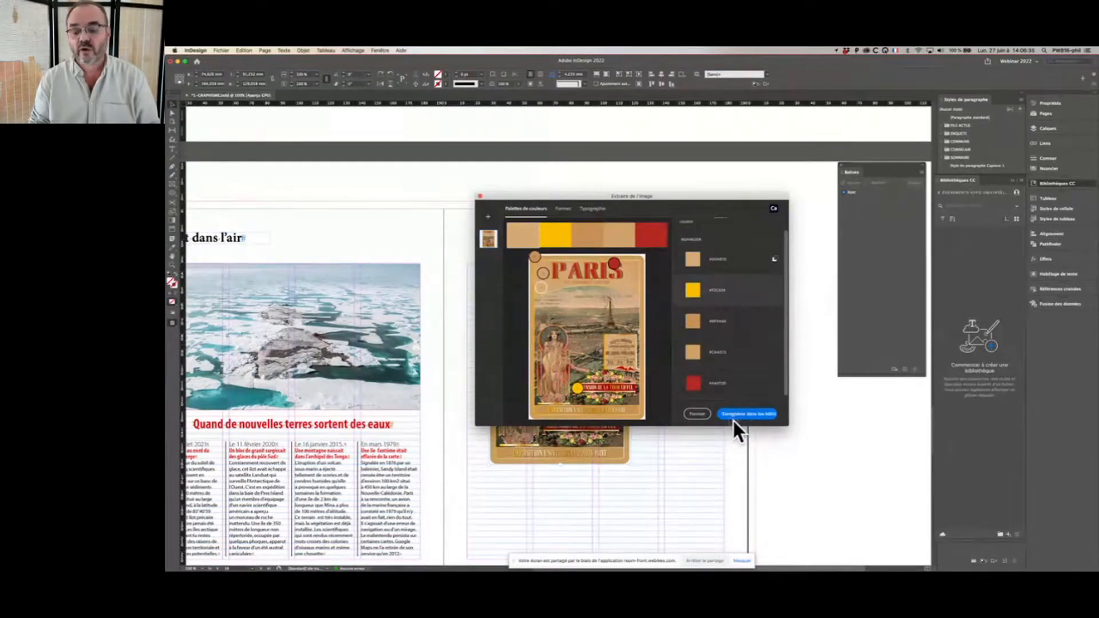
pyautogui.click(759, 417)
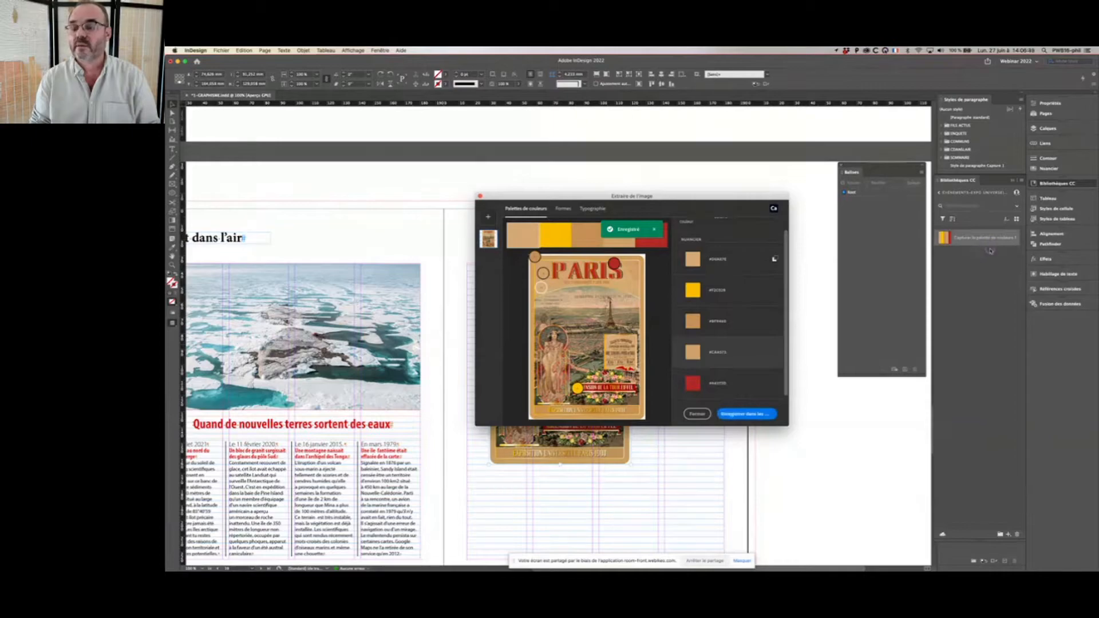
pyautogui.click(695, 414)
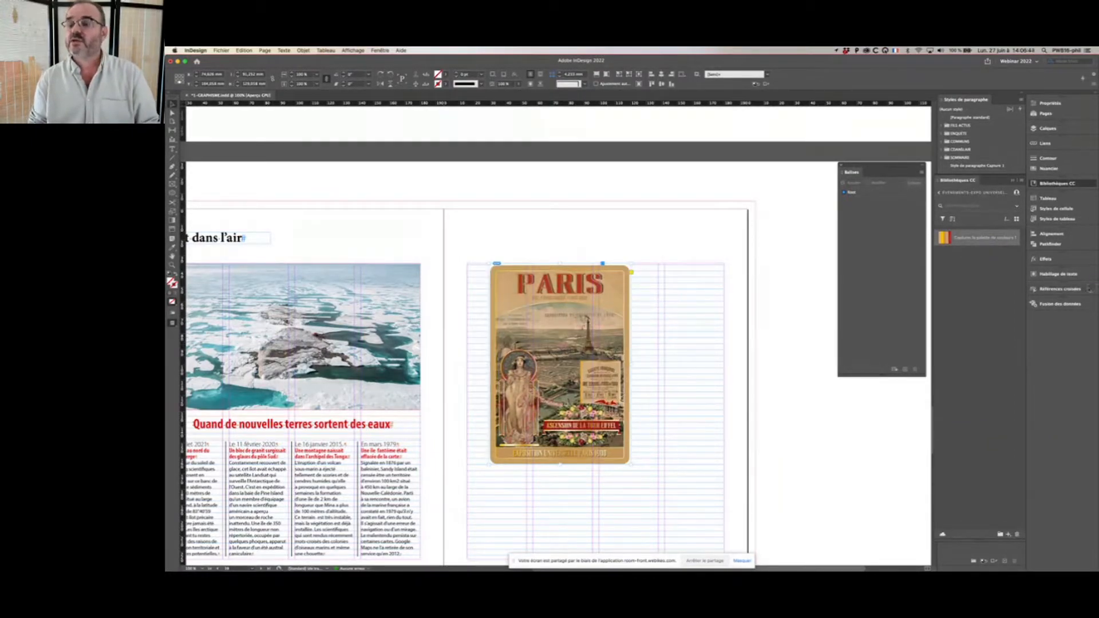
# Step: Float the Nuancier panel beside the poster and create a new colour group in it, keeping the default name
pyautogui.click(1050, 168)
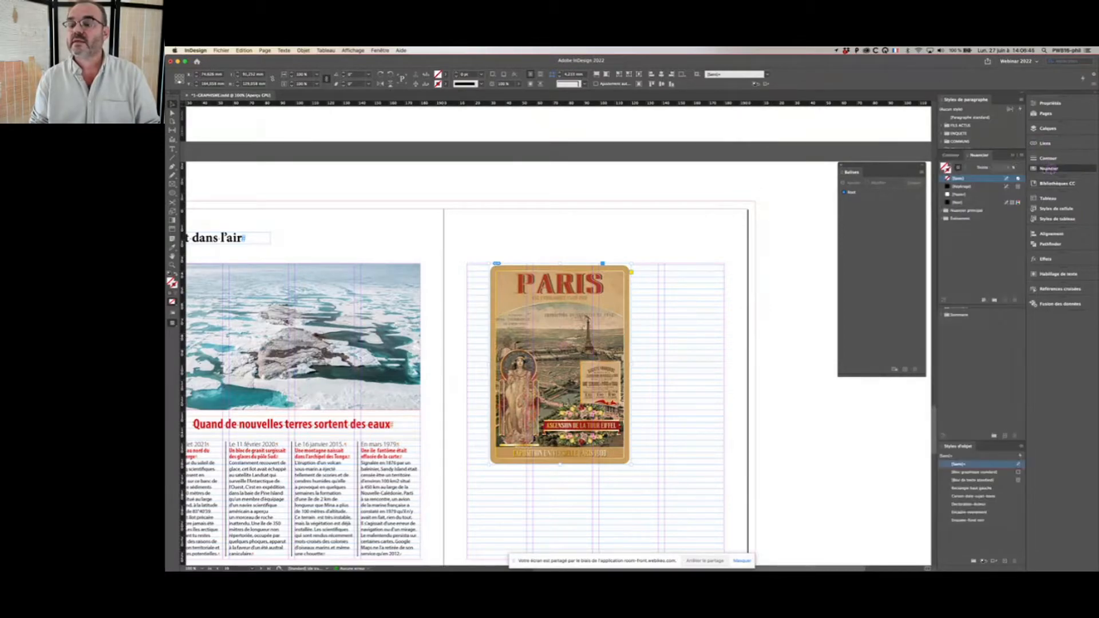
pyautogui.moveTo(1039, 168); pyautogui.dragTo(734, 212)
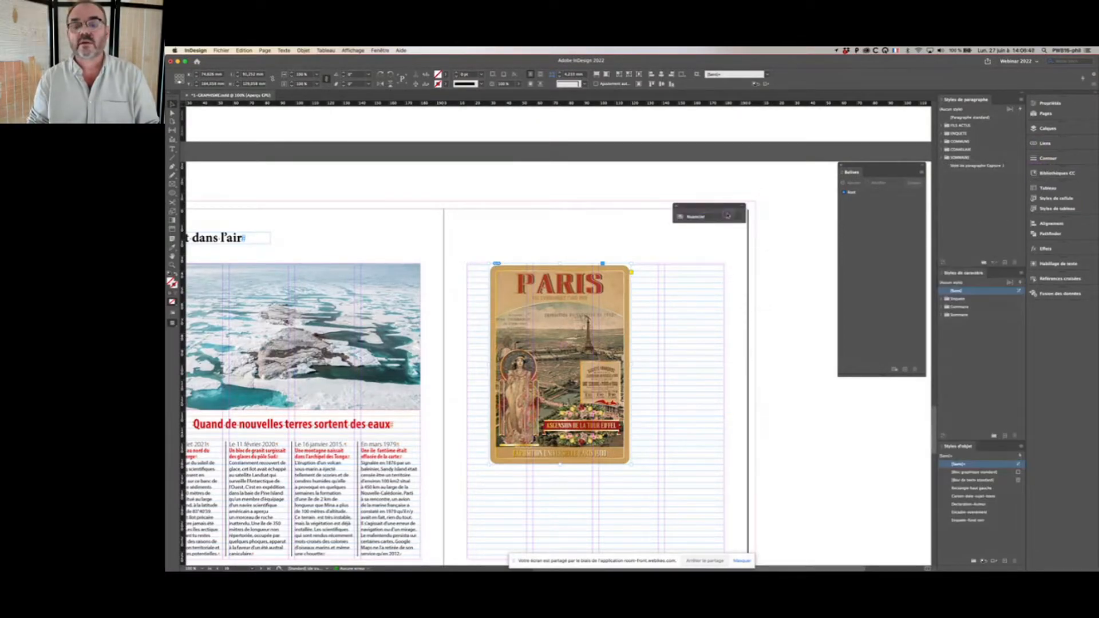
pyautogui.click(735, 212)
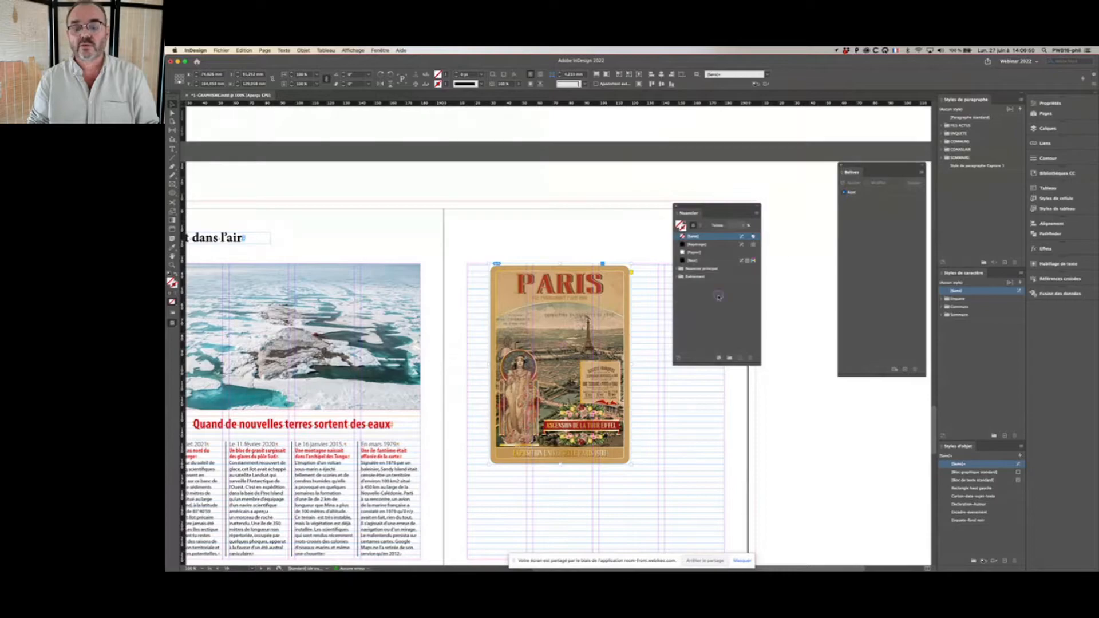
pyautogui.click(730, 359)
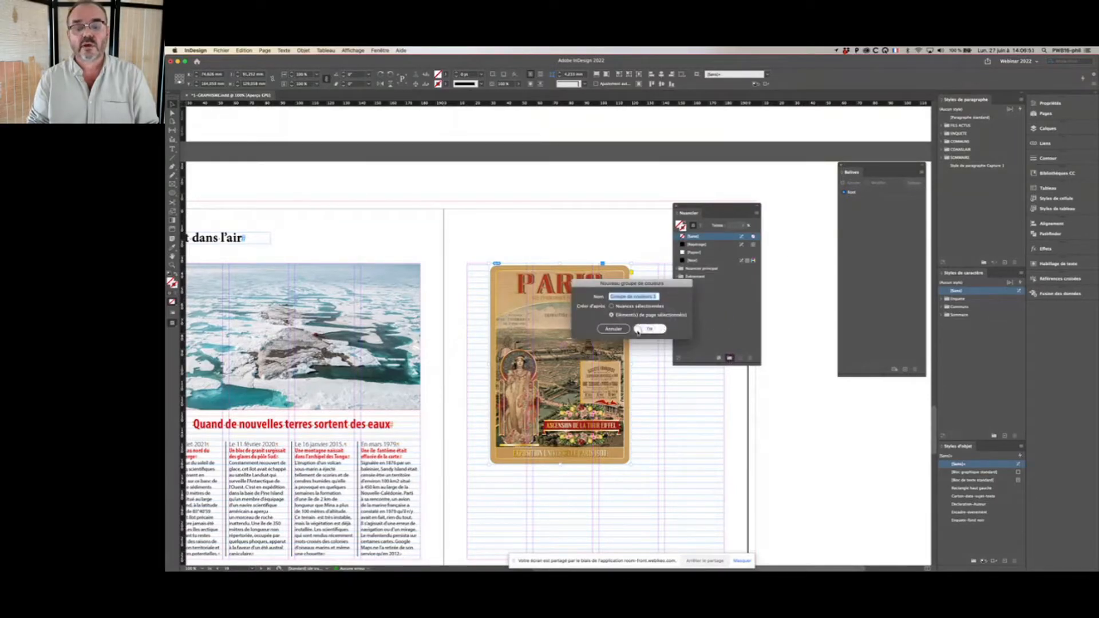
pyautogui.click(657, 330)
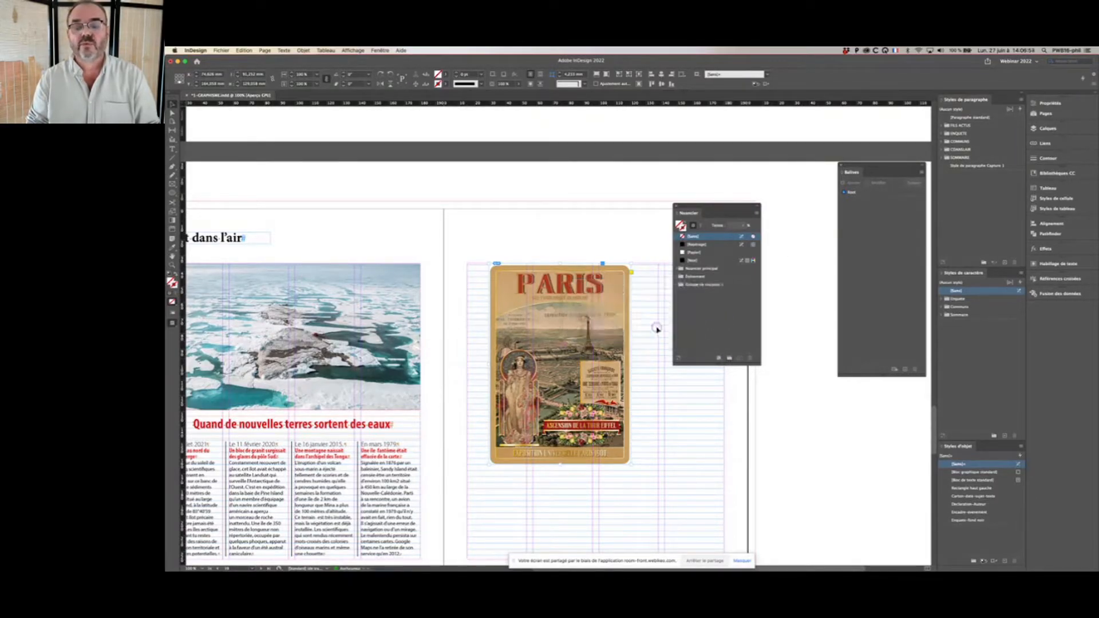
pyautogui.click(683, 285)
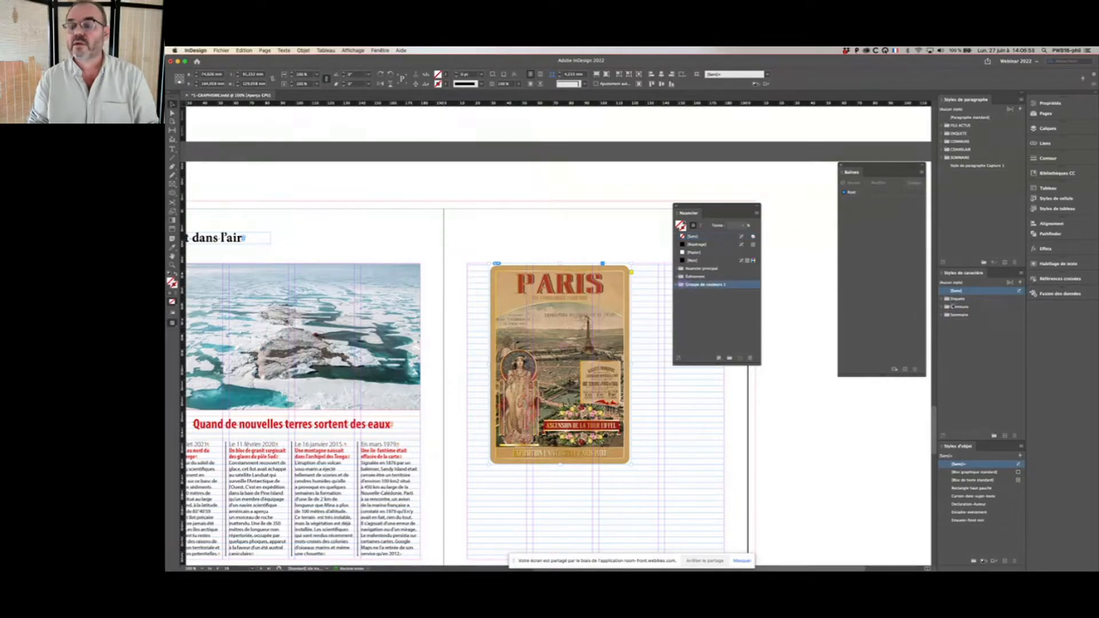
# Step: Add the beige, yellow, tan and red colours of the captured library palette to the document swatches
pyautogui.click(1090, 176)
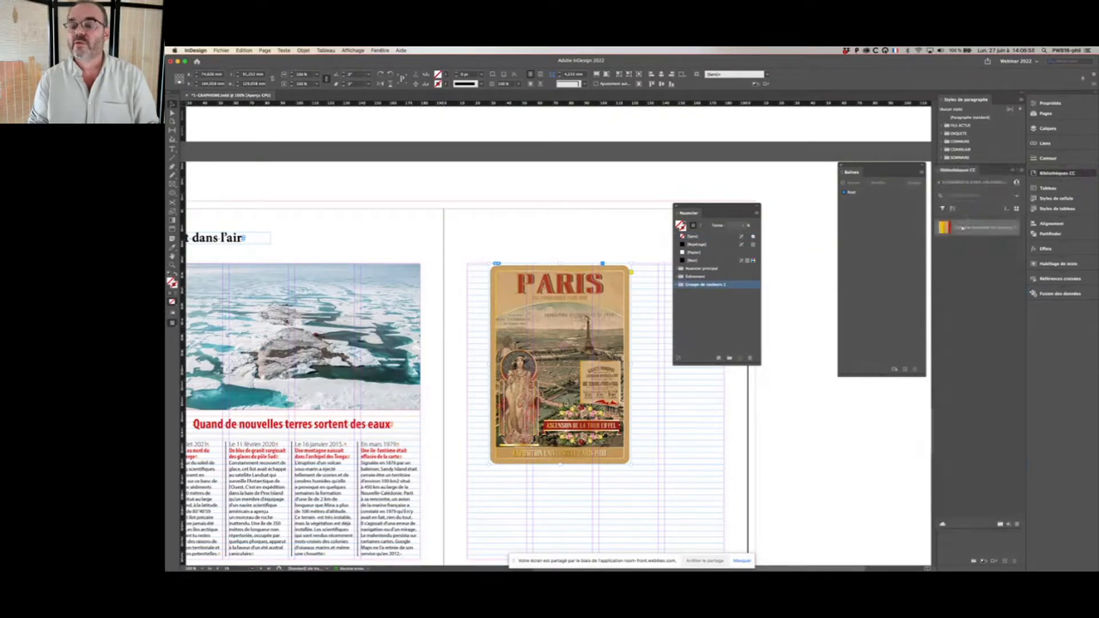
pyautogui.click(942, 229)
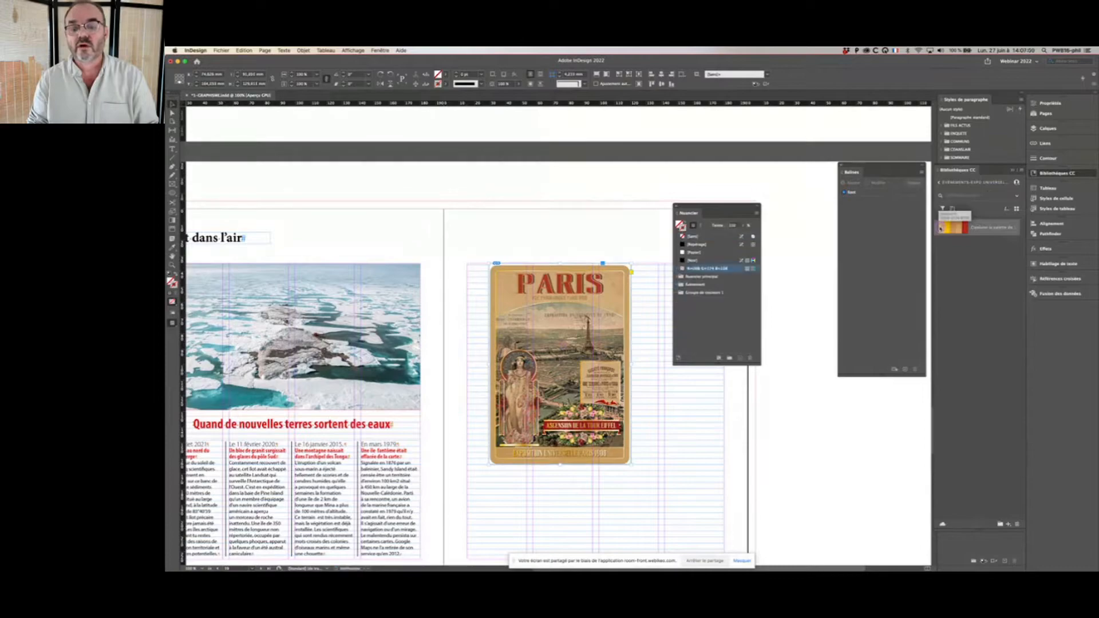
pyautogui.click(951, 229)
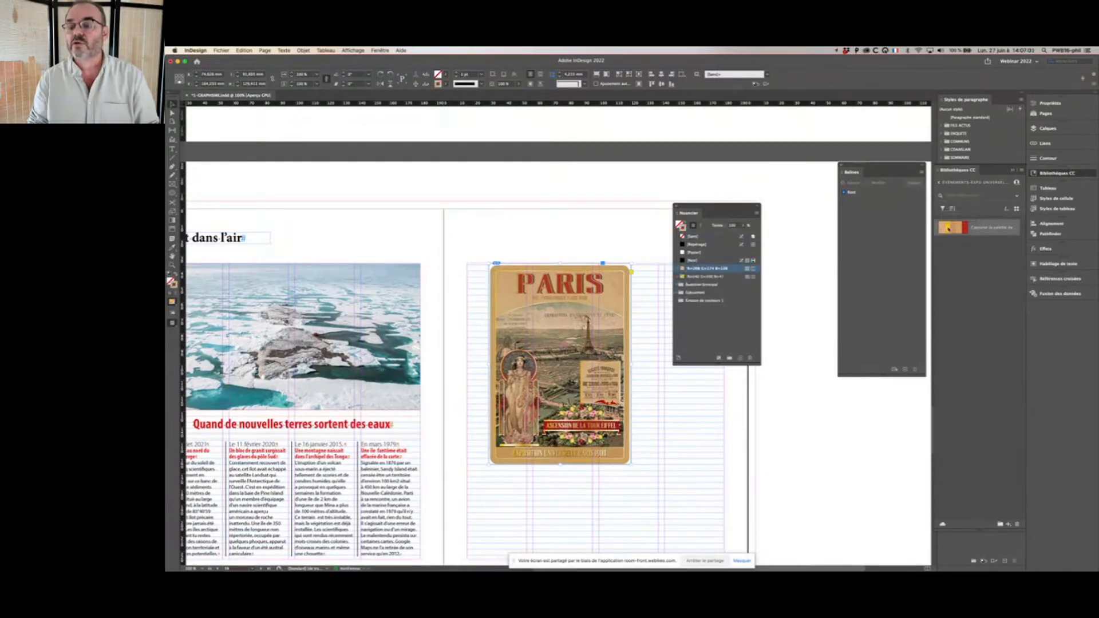
pyautogui.click(958, 227)
pyautogui.click(965, 228)
# Step: Move the four new RGB swatches into the new colour group
pyautogui.keyDown('shift'); pyautogui.click(724, 273); pyautogui.keyUp('shift')
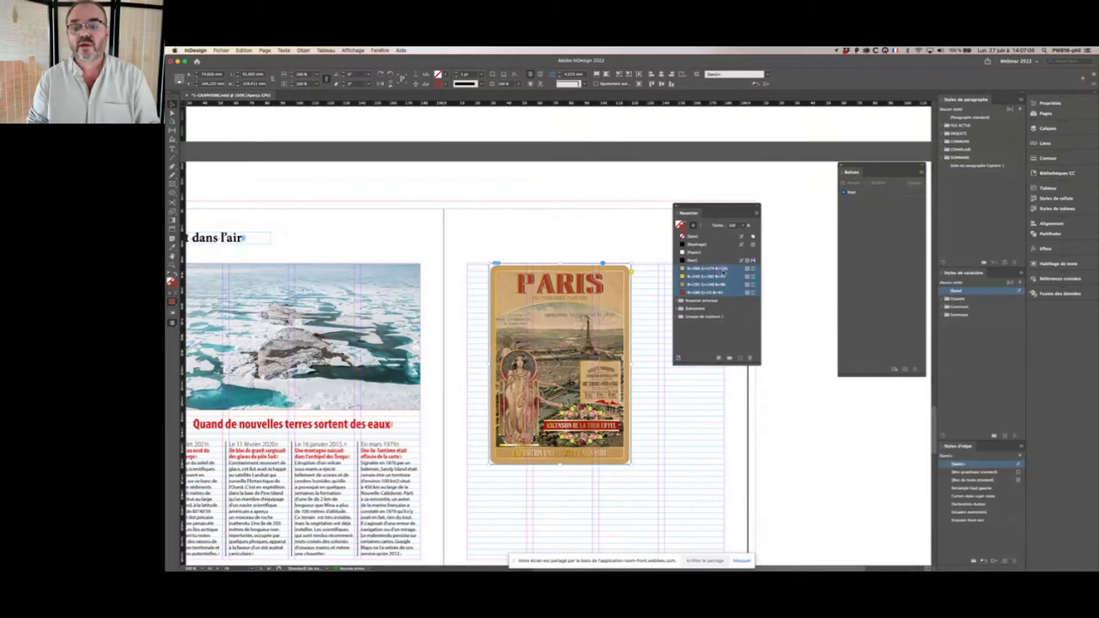
pyautogui.click(703, 269)
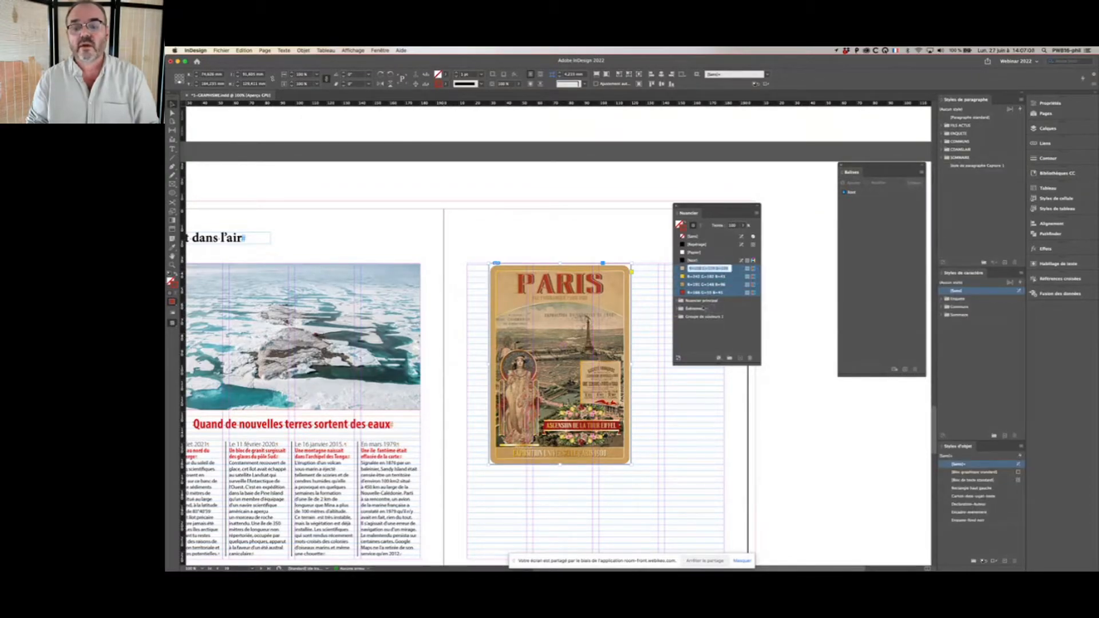
pyautogui.click(736, 269)
pyautogui.moveTo(737, 286); pyautogui.dragTo(720, 320)
# Step: Convert all four swatches in the new colour group to CMJN mode, named by their colour values
pyautogui.click(720, 293)
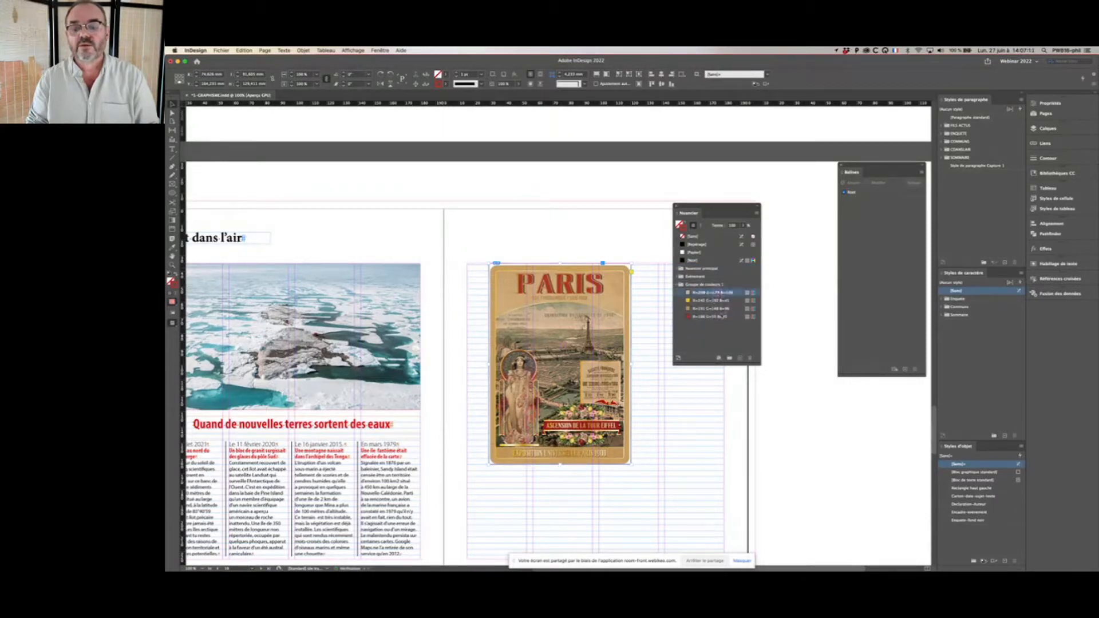
pyautogui.keyDown('shift'); pyautogui.click(723, 317); pyautogui.keyUp('shift')
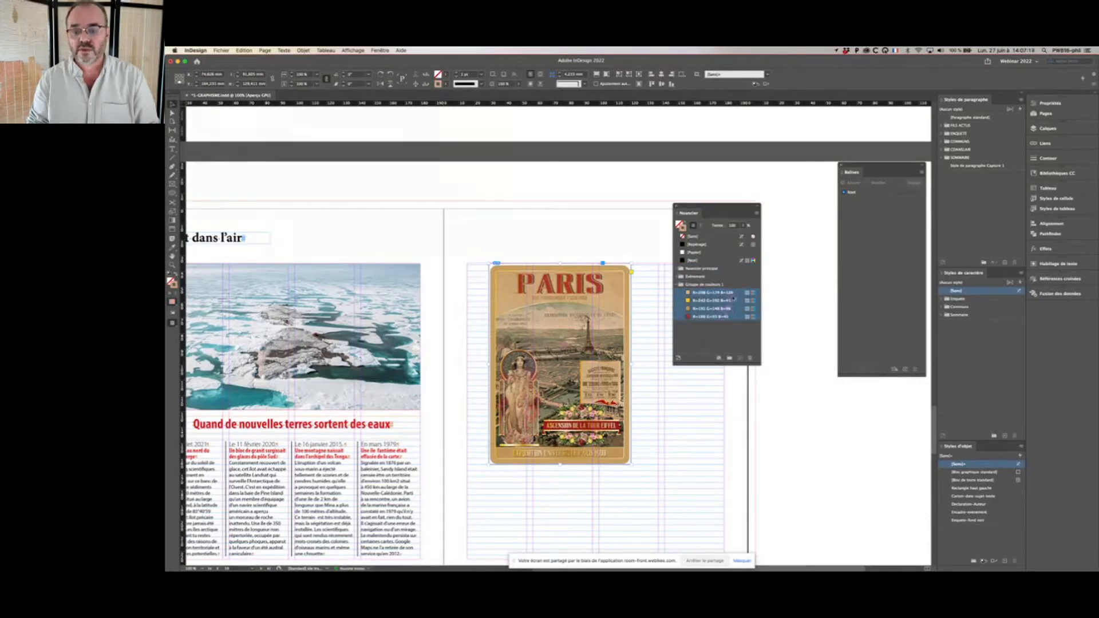
pyautogui.rightClick(735, 294)
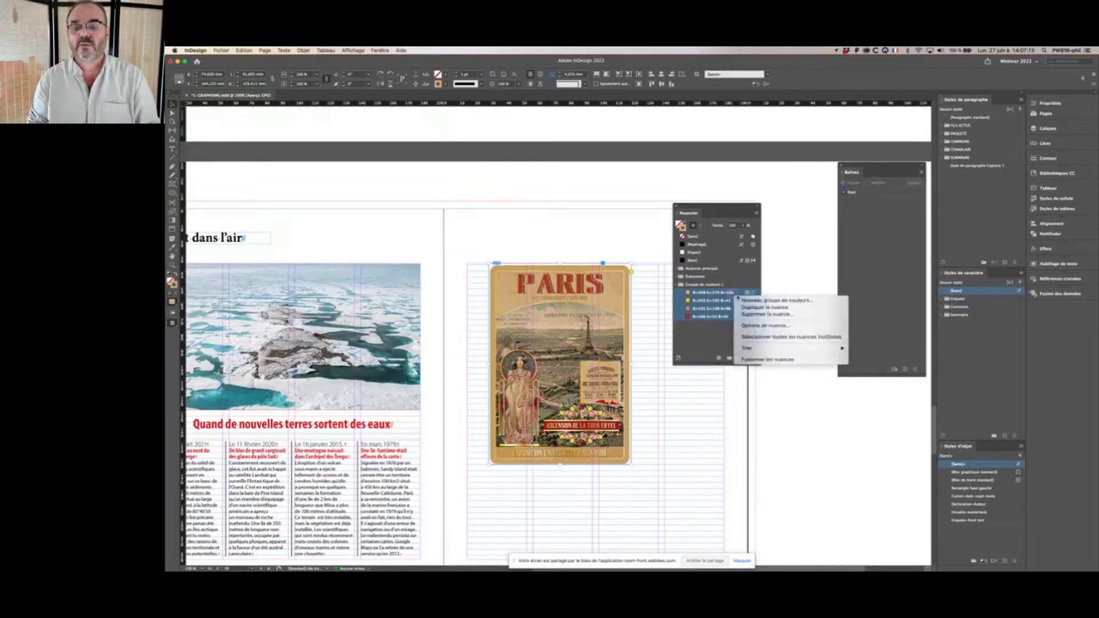
pyautogui.click(760, 326)
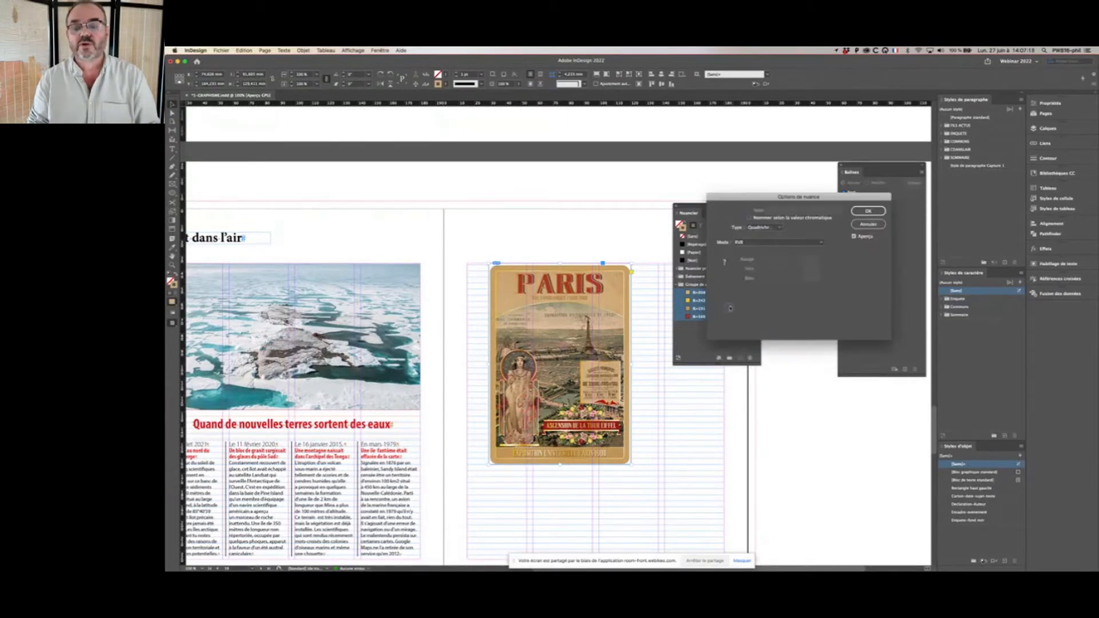
pyautogui.click(771, 242)
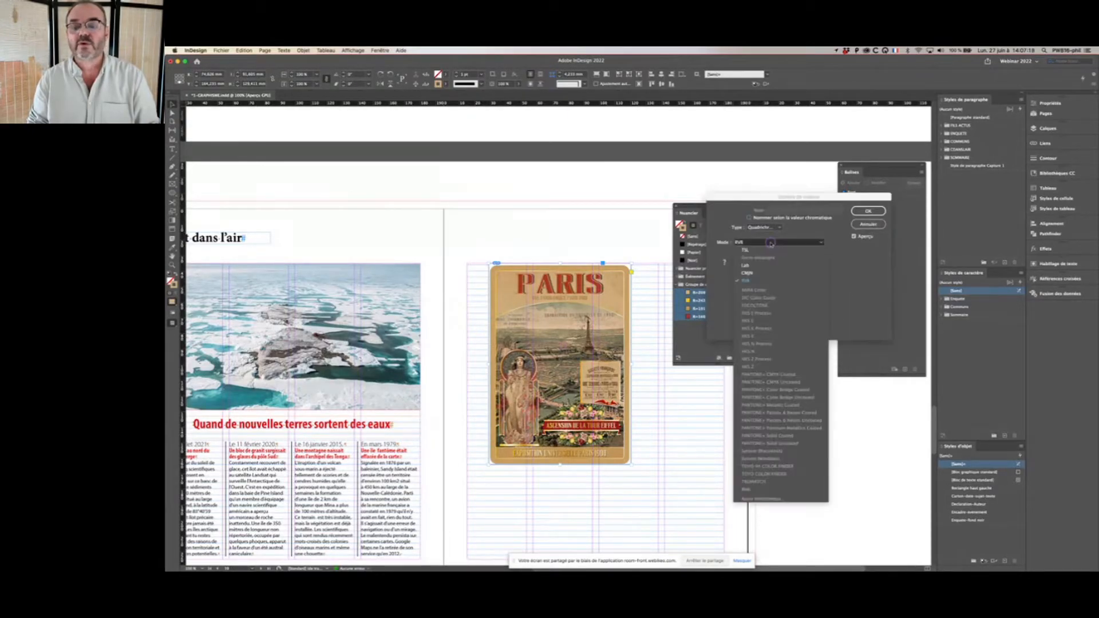
pyautogui.click(767, 273)
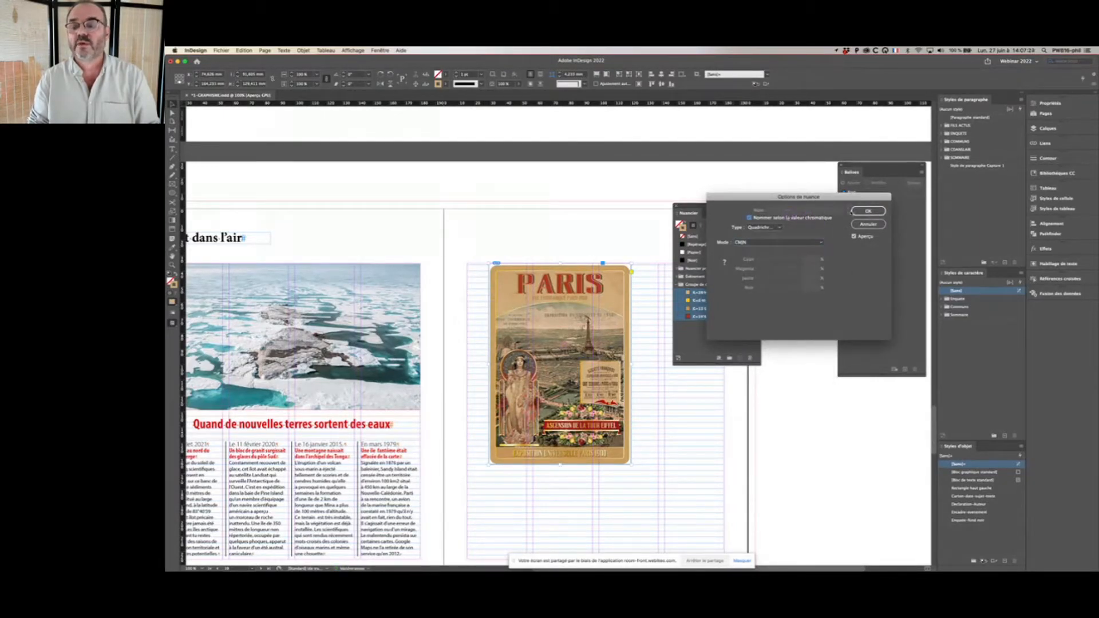
pyautogui.click(868, 211)
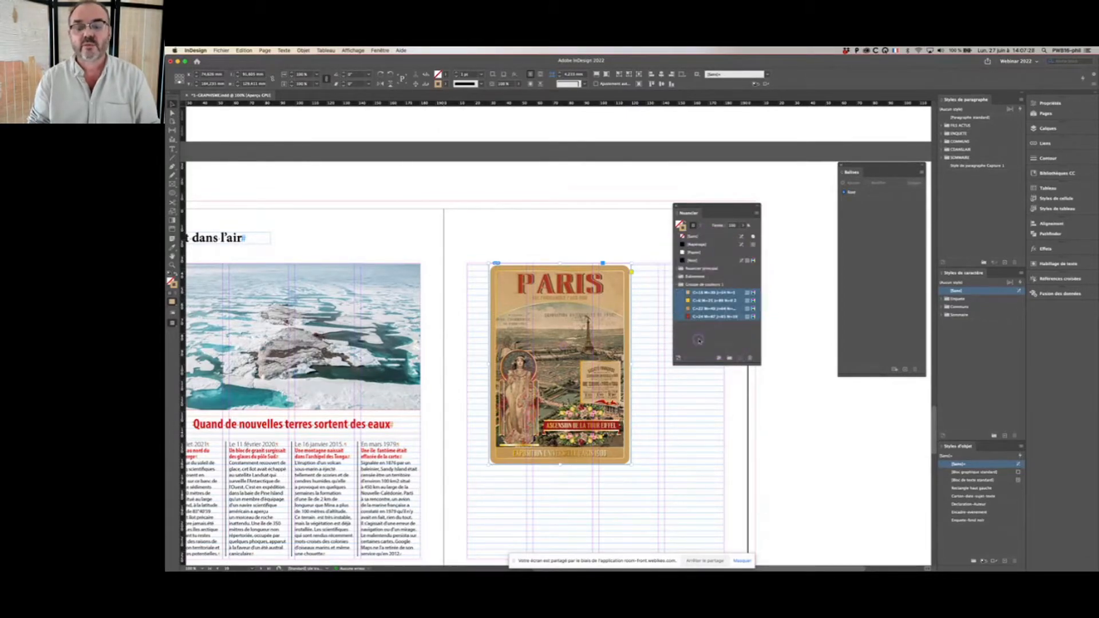
# Step: Collapse the new colour group and move the floating Nuancier panel away from the poster
pyautogui.click(678, 284)
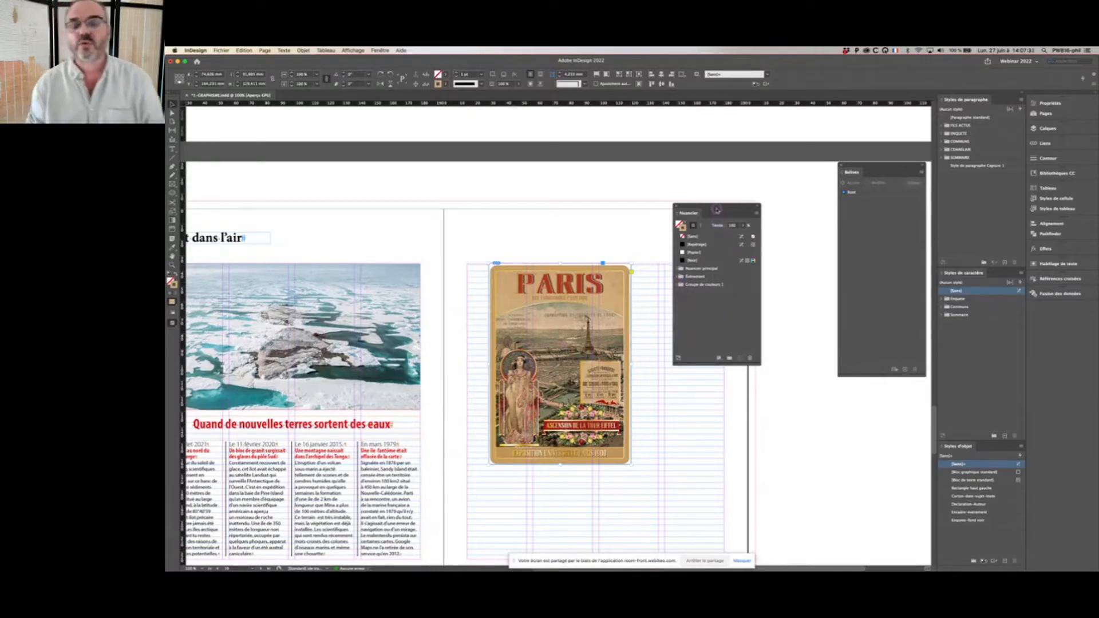
pyautogui.moveTo(717, 209); pyautogui.dragTo(812, 189)
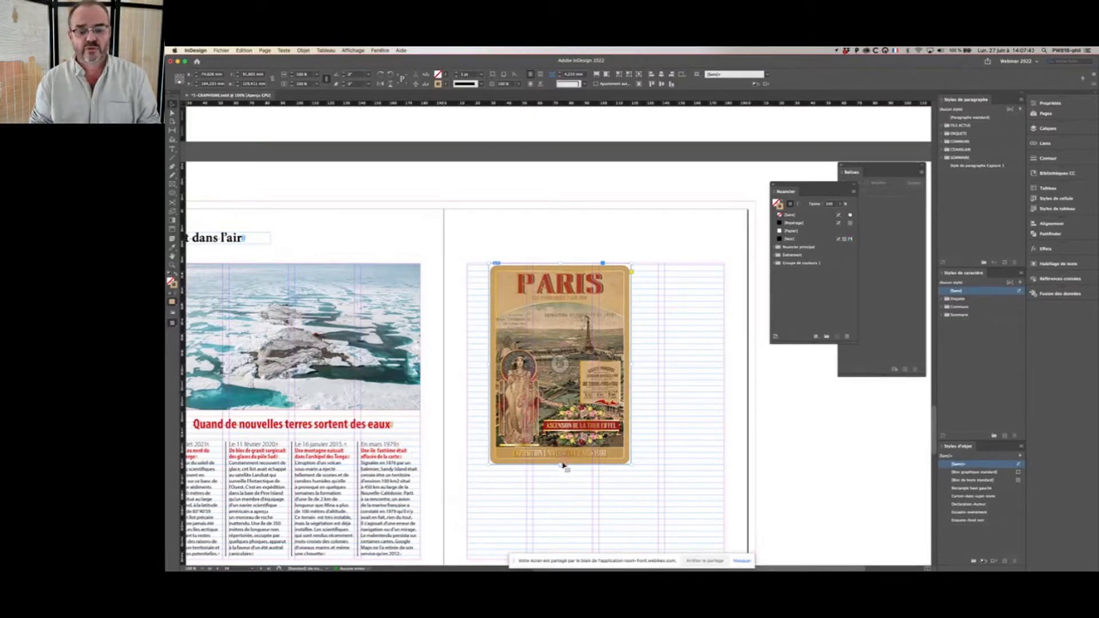
# Step: Crop the poster's frame to the band with the PARIS title and start extracting typography from the image
pyautogui.moveTo(560, 464); pyautogui.dragTo(569, 300)
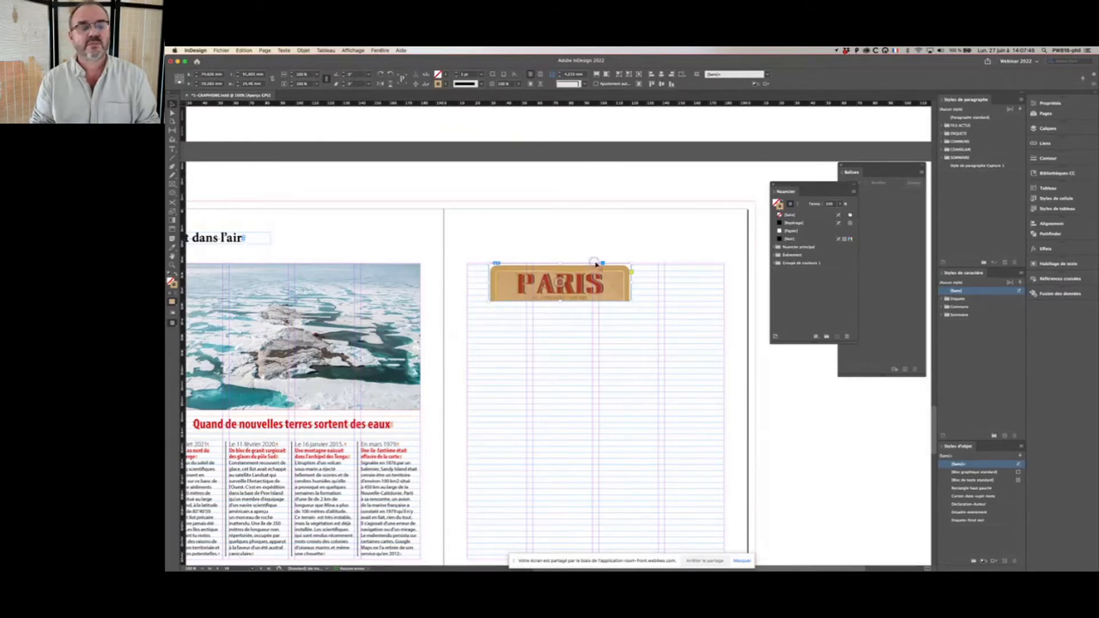
pyautogui.click(304, 50)
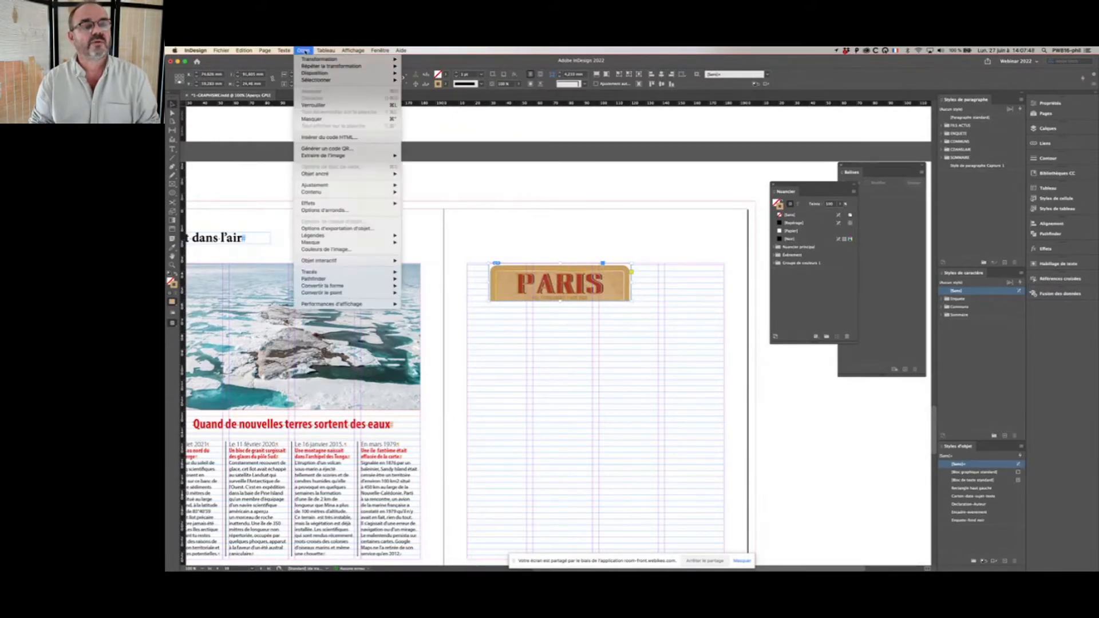
pyautogui.moveTo(332, 155)
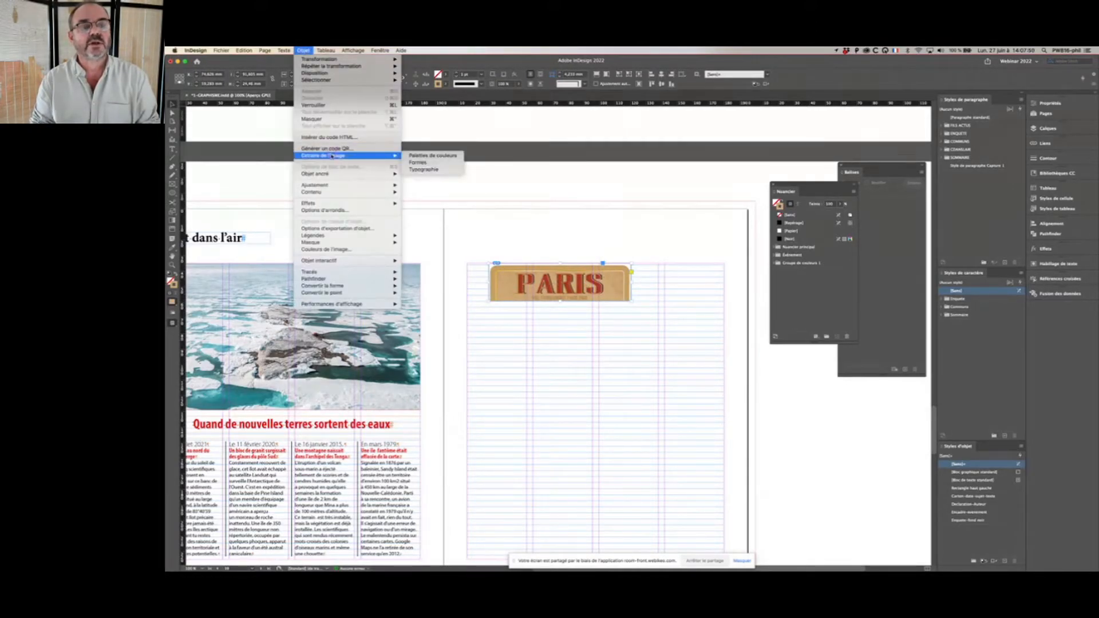
pyautogui.click(424, 170)
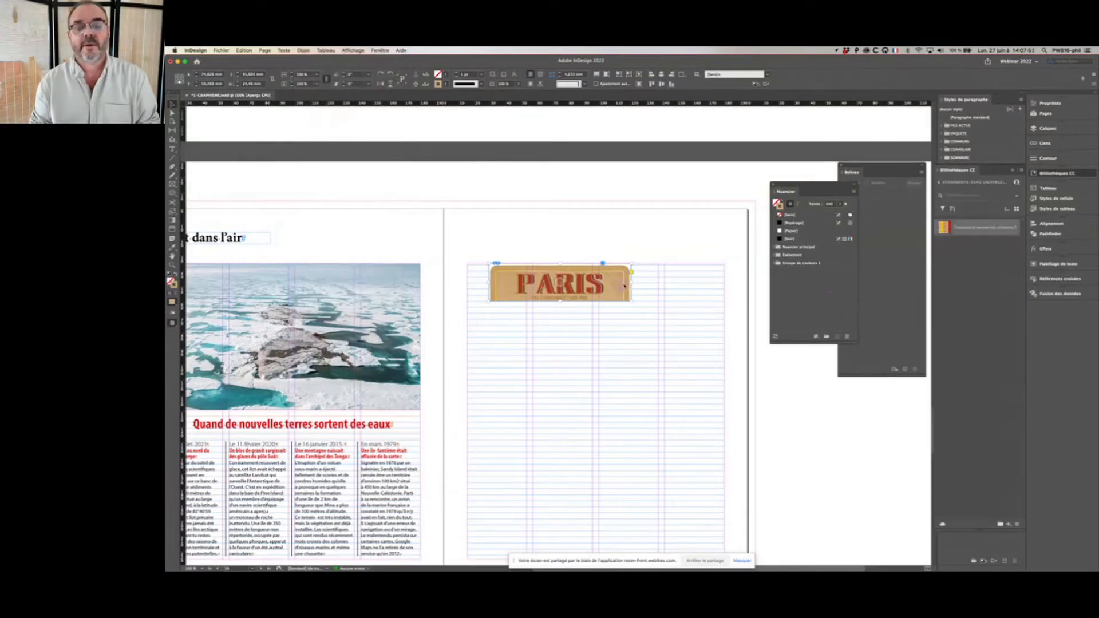
# Step: Fit the recognition area around the whole word PARIS and find similar Adobe Fonts
pyautogui.moveTo(678, 199); pyautogui.dragTo(687, 229)
pyautogui.moveTo(536, 337); pyautogui.dragTo(527, 333)
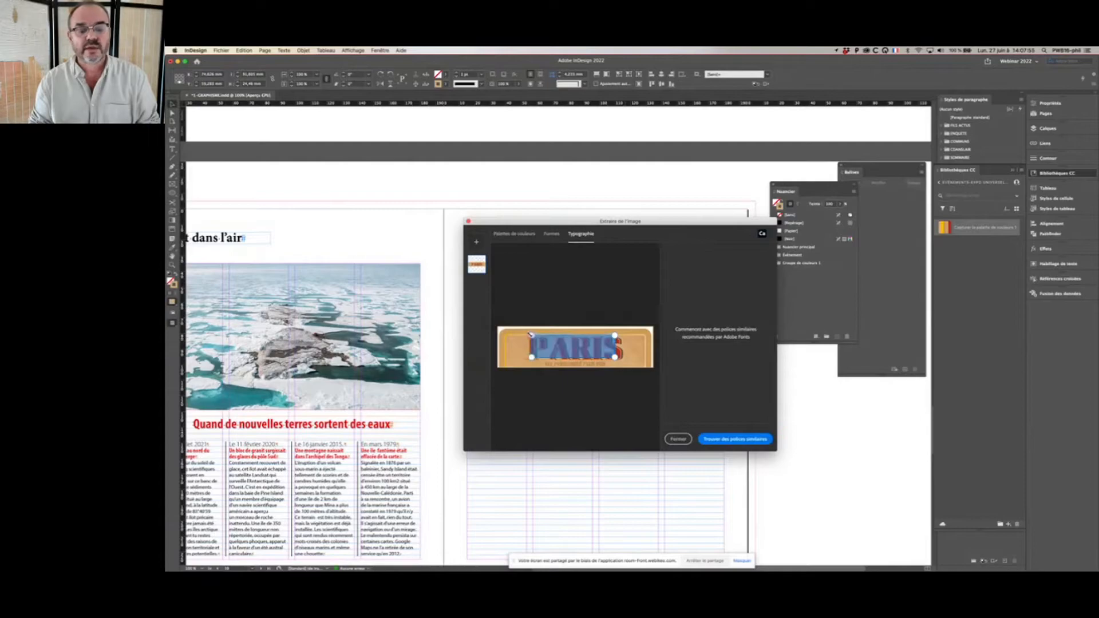
pyautogui.moveTo(616, 358); pyautogui.dragTo(635, 361)
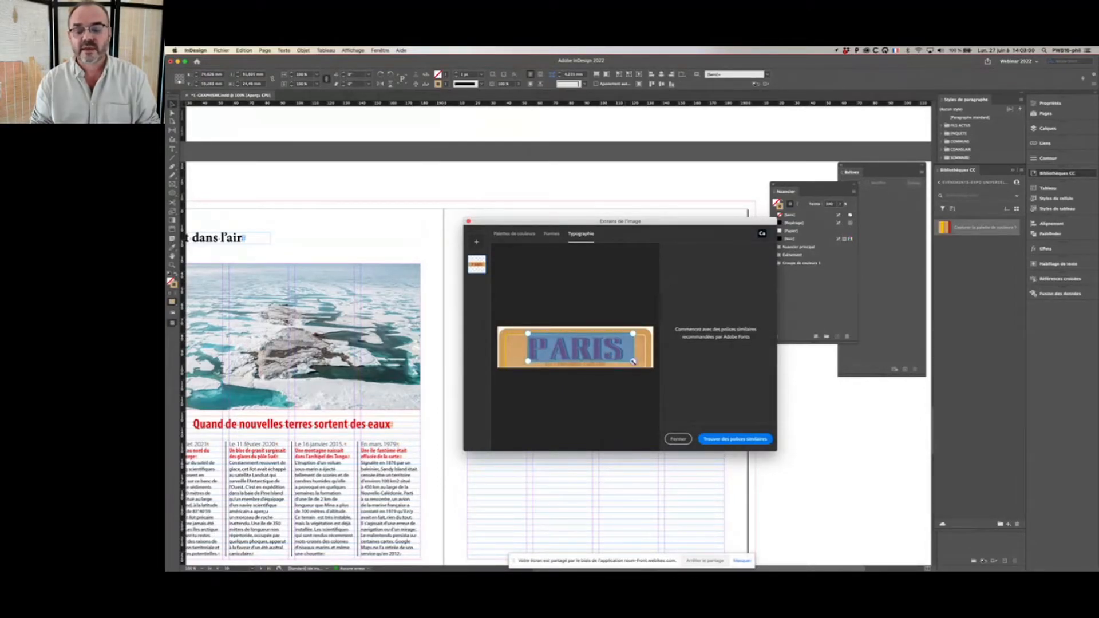
pyautogui.click(725, 439)
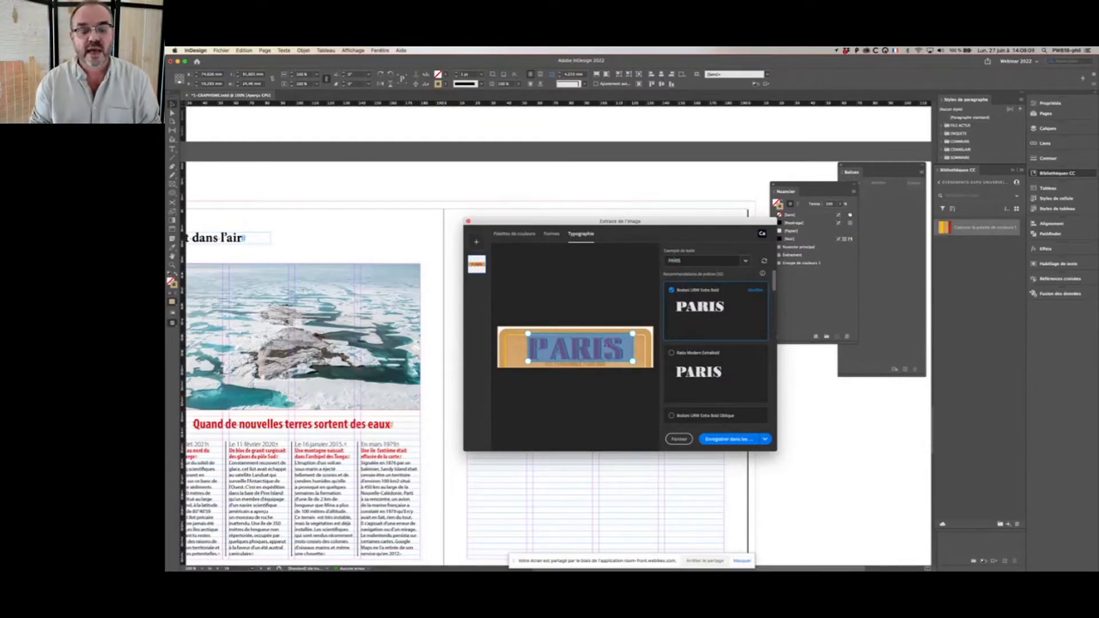
# Step: Compare the recommended fonts with the lettering of the PARIS title
pyautogui.moveTo(776, 283); pyautogui.dragTo(772, 396)
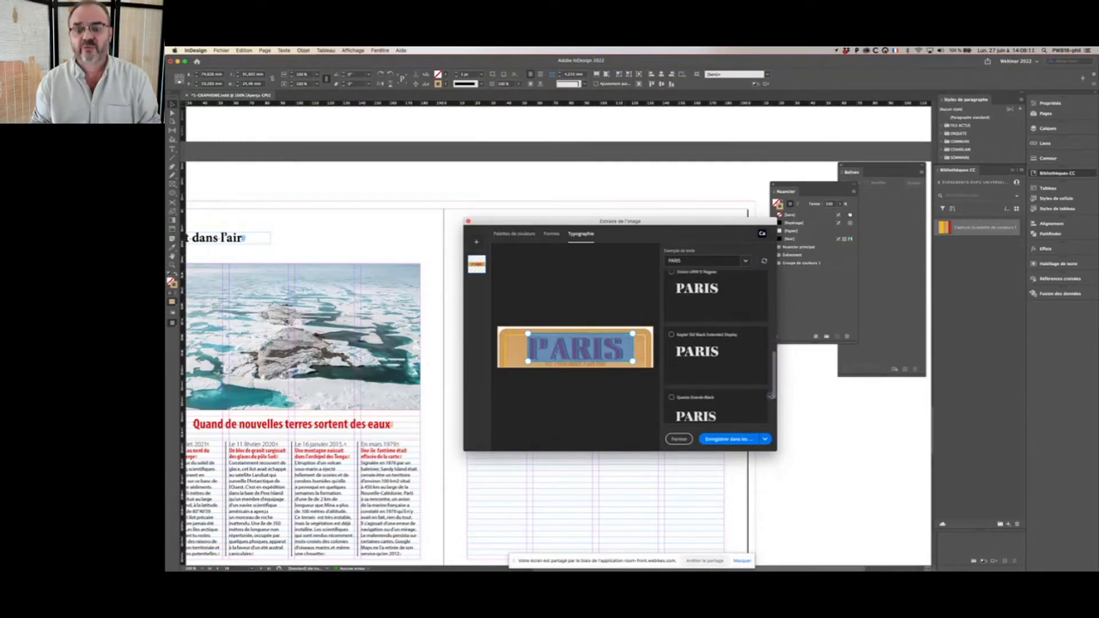
pyautogui.scroll(-3, 766, 426)
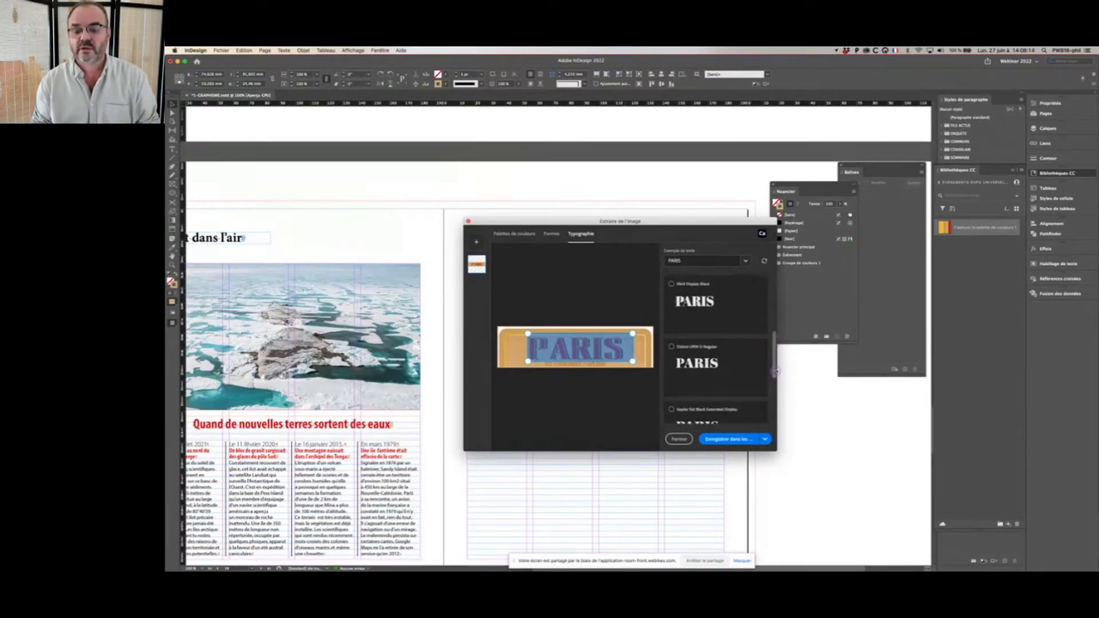
pyautogui.scroll(2, 746, 387)
pyautogui.scroll(1, 745, 387)
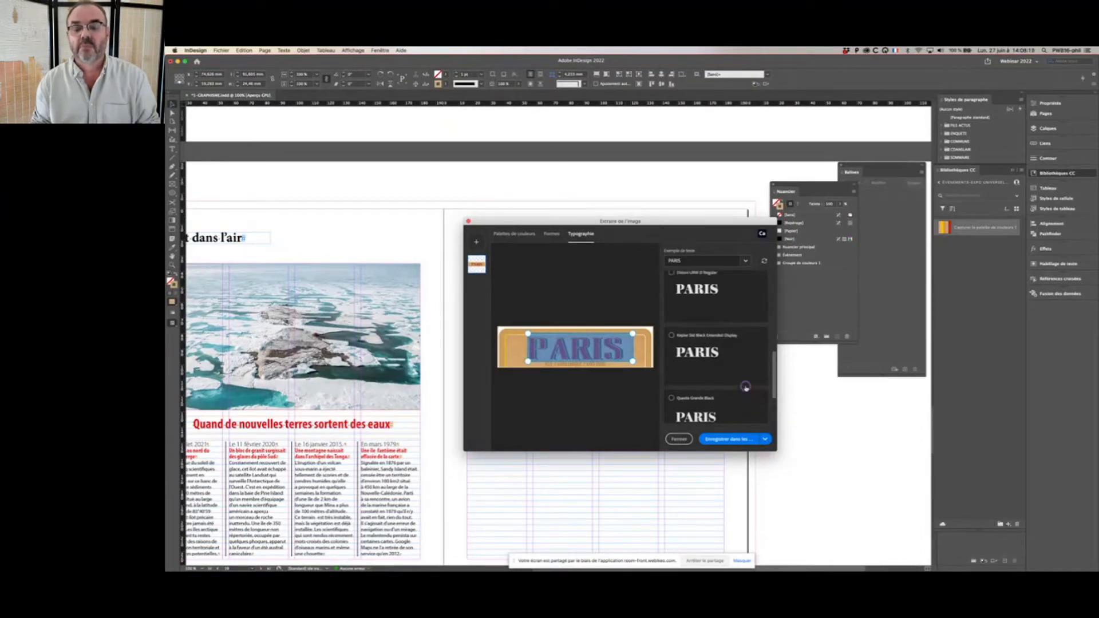
pyautogui.scroll(3, 746, 387)
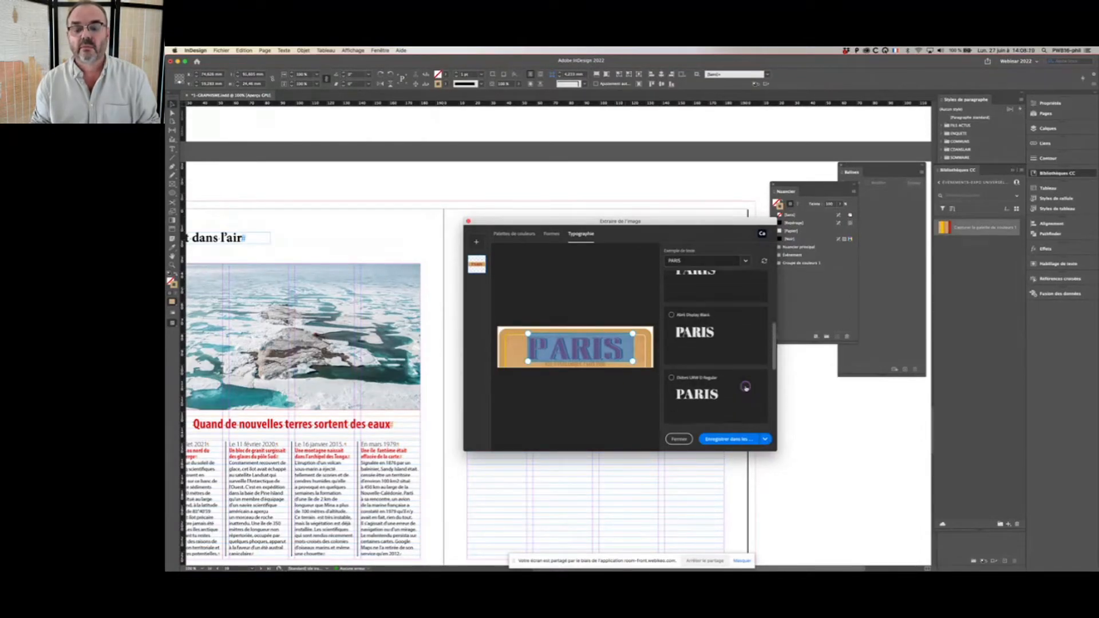
pyautogui.scroll(1, 745, 387)
pyautogui.scroll(-5, 746, 387)
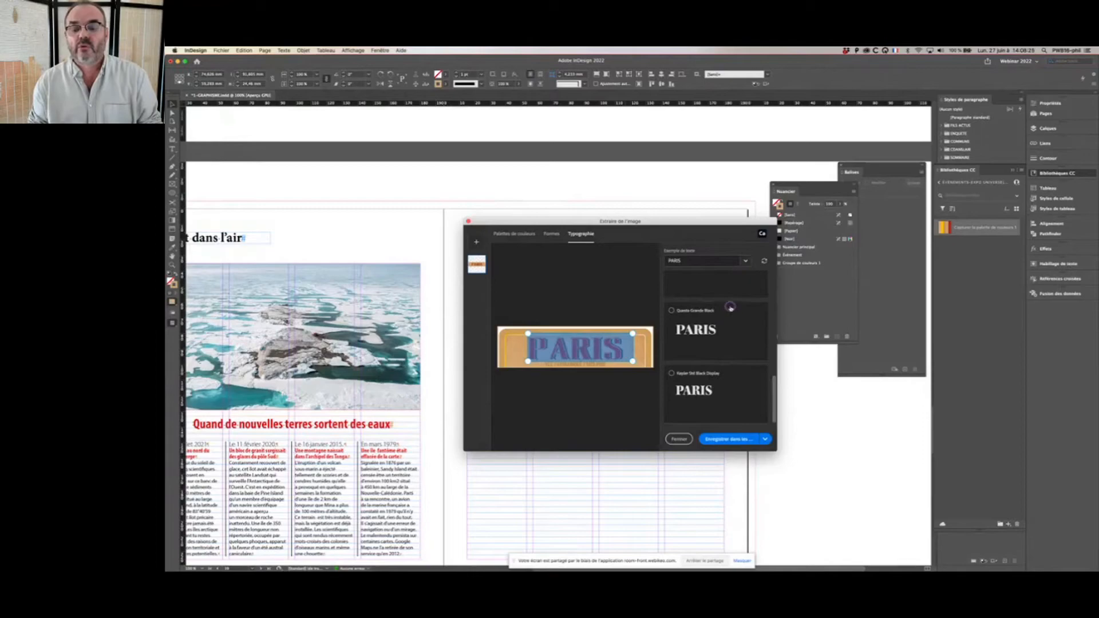
pyautogui.scroll(2, 730, 309)
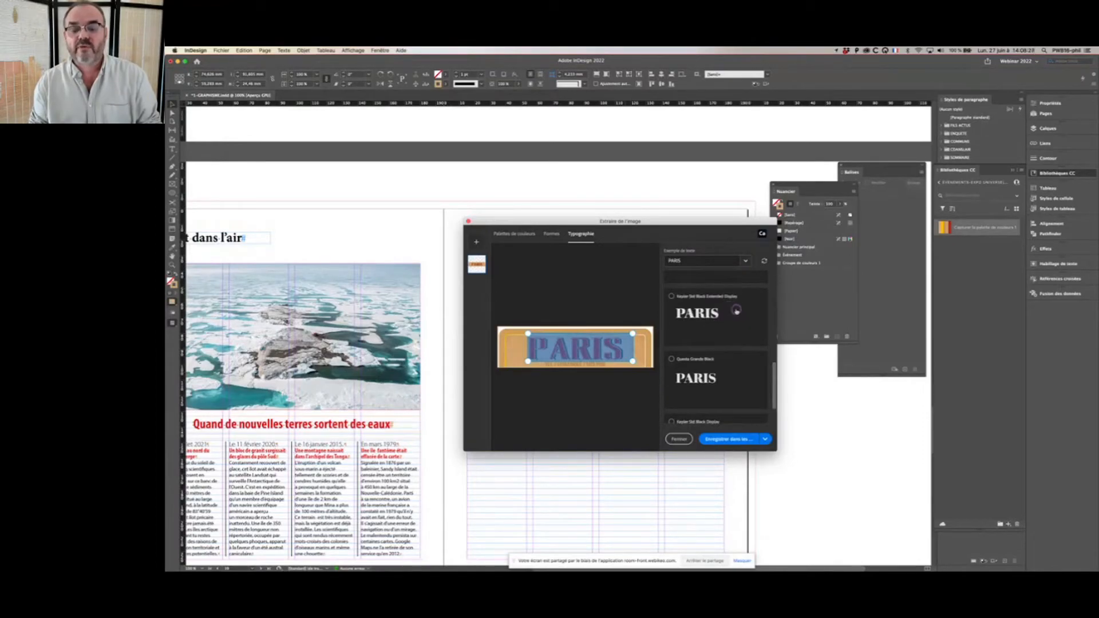
# Step: Choose Fenice Pro ITC Ultra as the matching font, save it to the CC library and close the extraction dialog
pyautogui.click(688, 316)
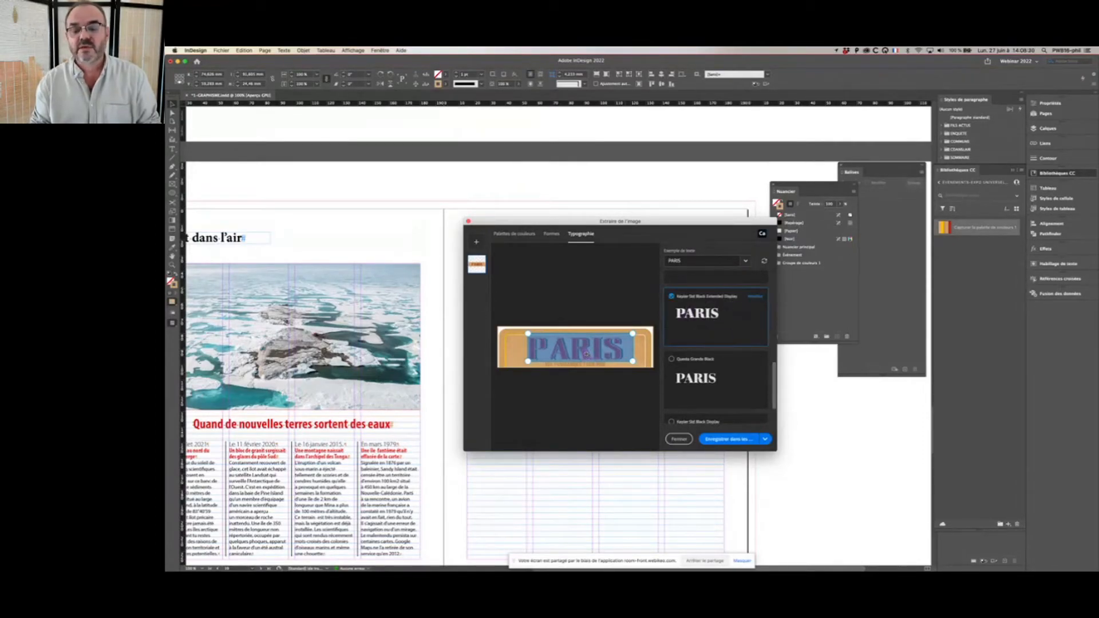
pyautogui.scroll(-5, 728, 303)
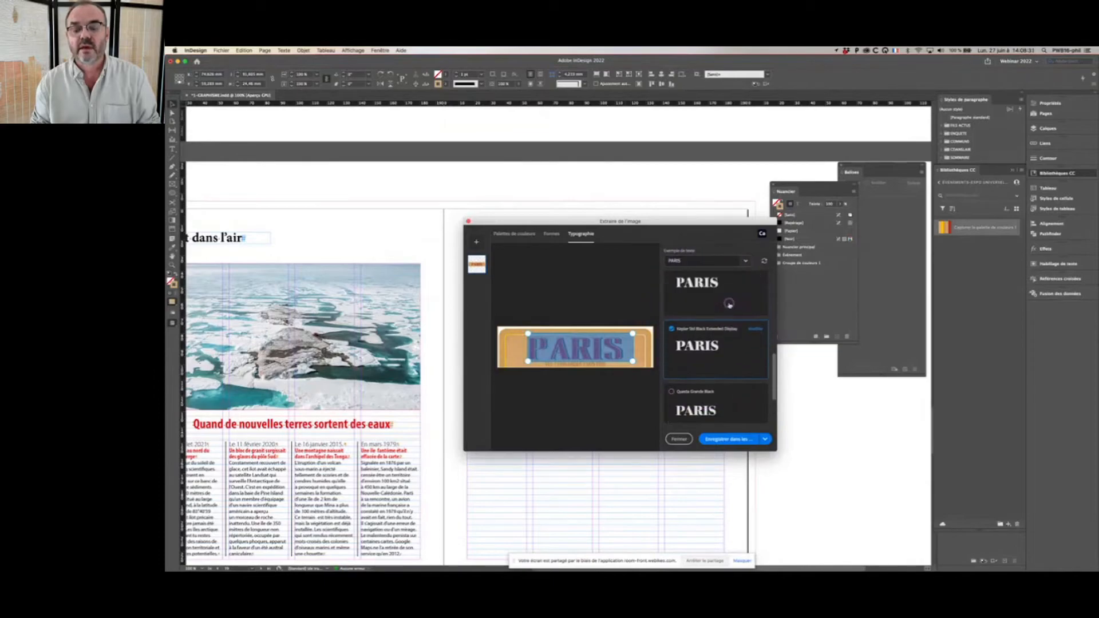
pyautogui.scroll(3, 730, 303)
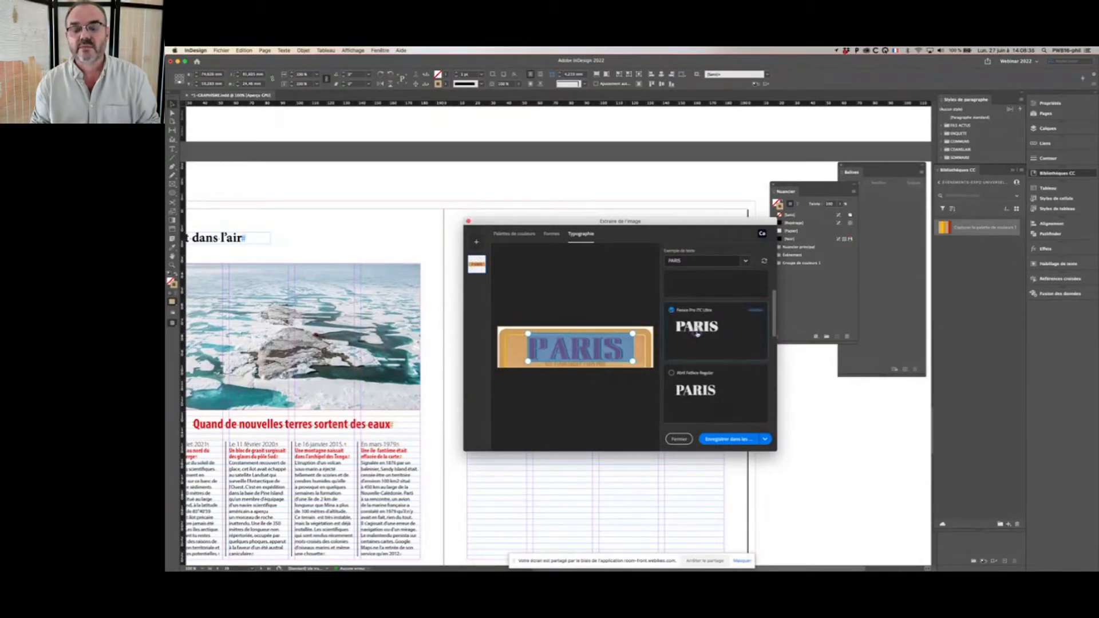
pyautogui.click(673, 310)
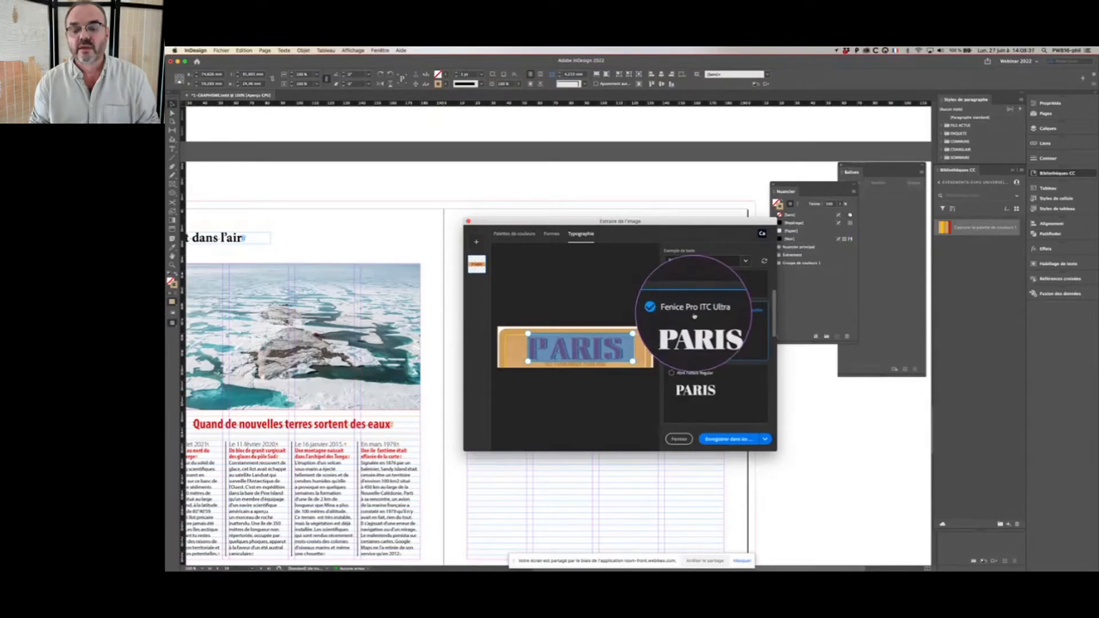
pyautogui.click(726, 439)
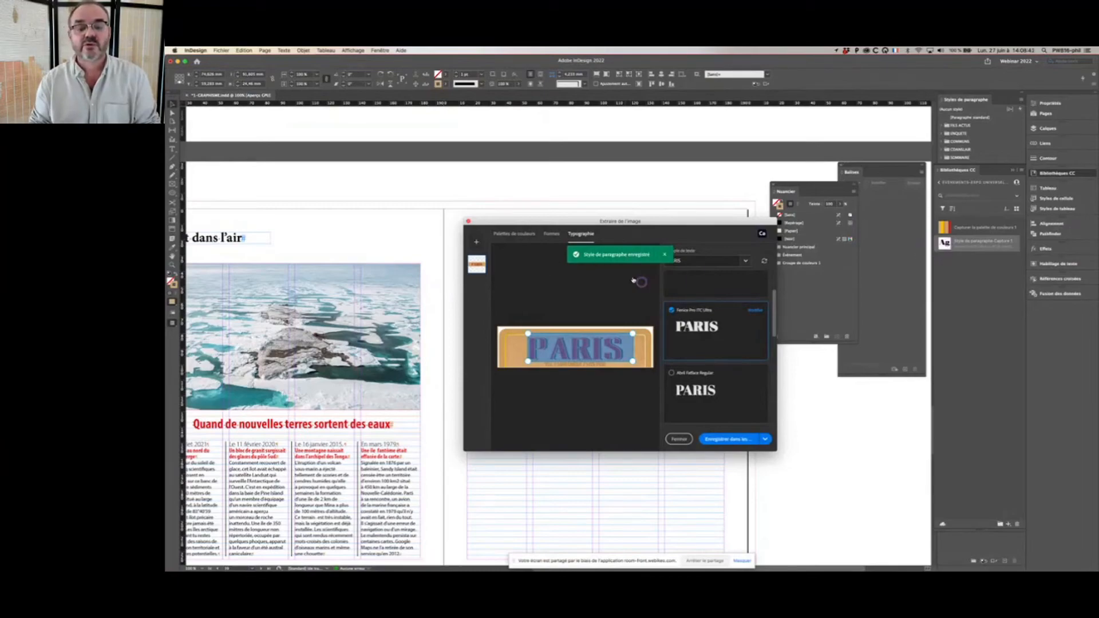
pyautogui.click(468, 222)
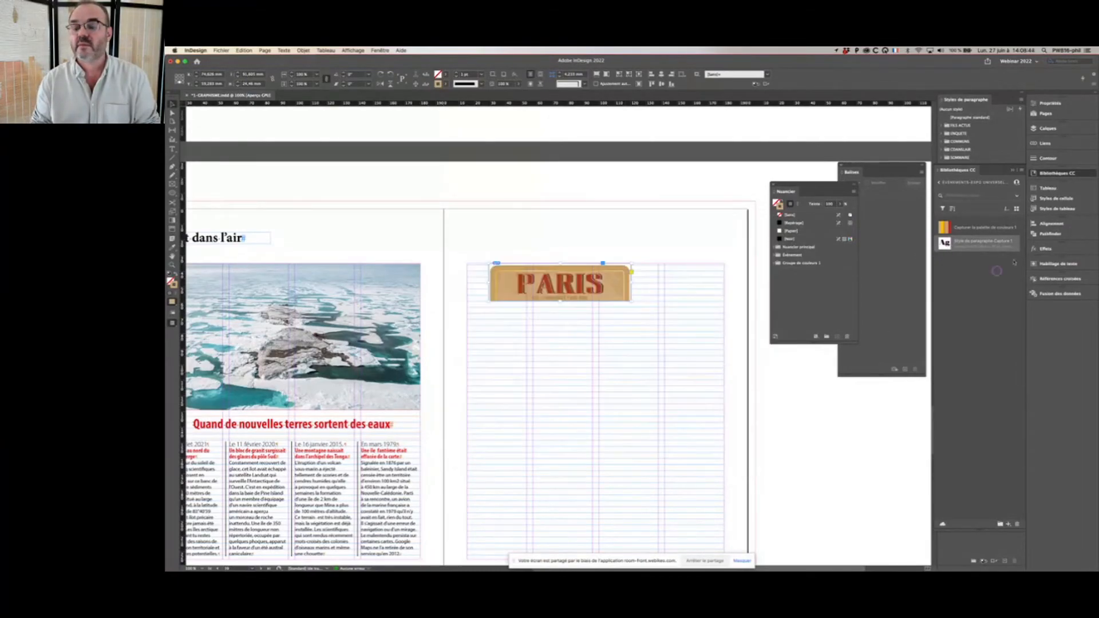
# Step: Draw a text frame below the cropped PARIS title and enter the word "Paris" in it
pyautogui.click(661, 302)
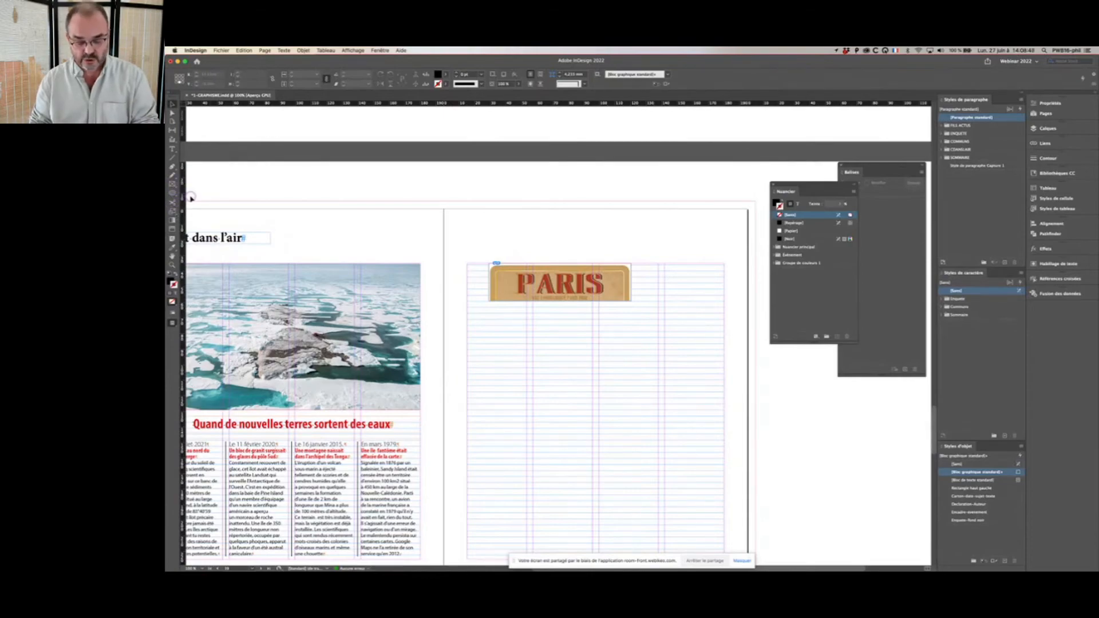
pyautogui.press('t')
pyautogui.moveTo(571, 322); pyautogui.dragTo(682, 363)
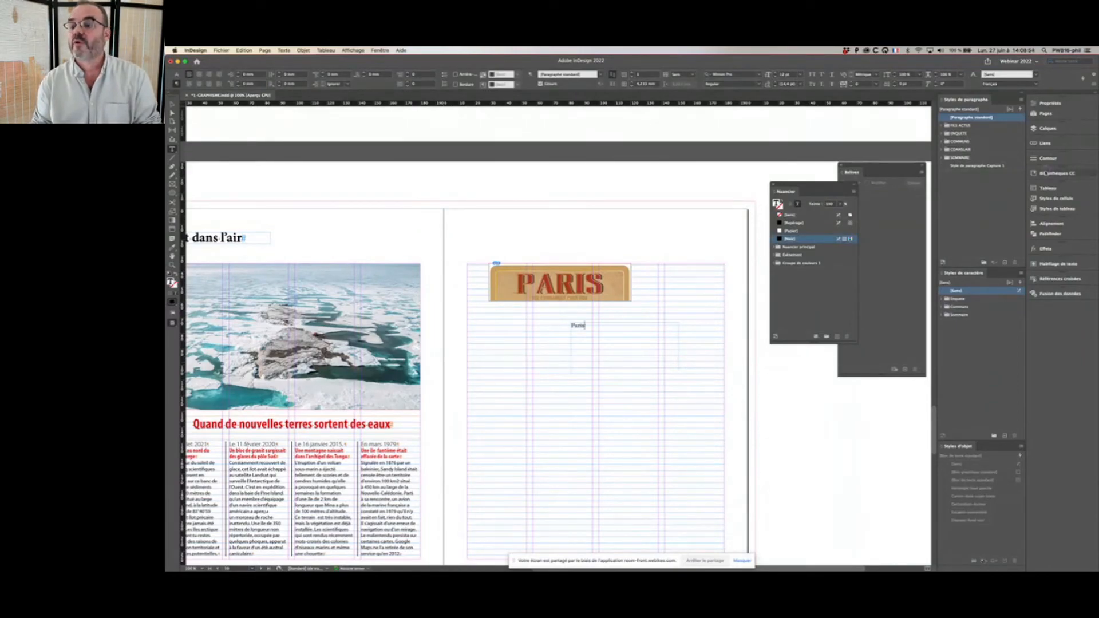
# Step: Apply the library's Style de paragraphe Capture 1 to the Paris text, using the style existing in the document
pyautogui.click(1049, 173)
pyautogui.click(946, 246)
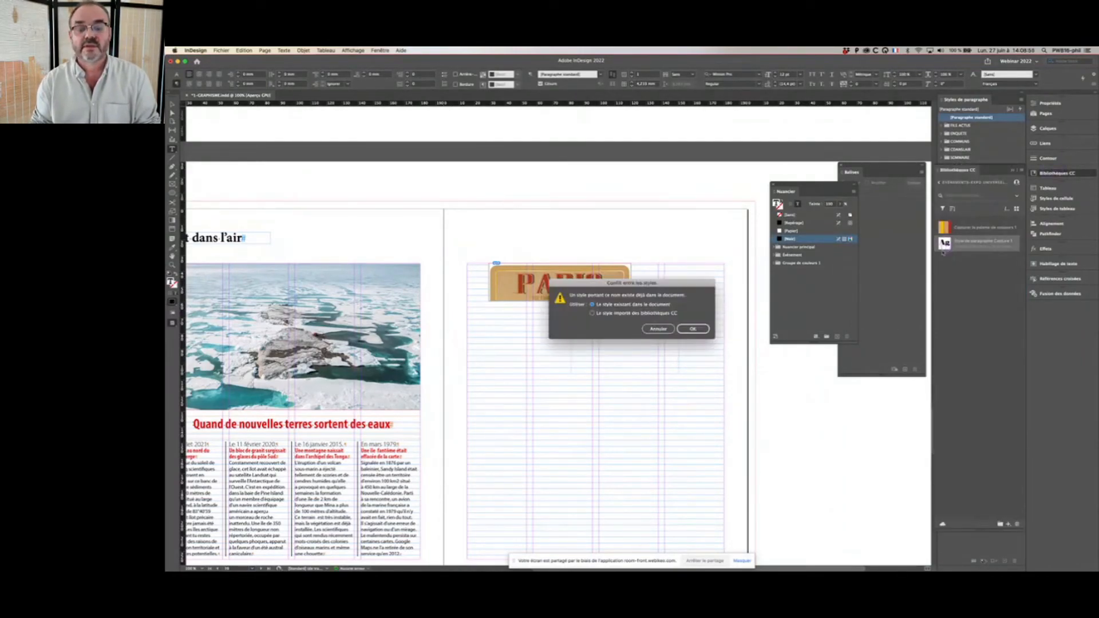
pyautogui.click(692, 328)
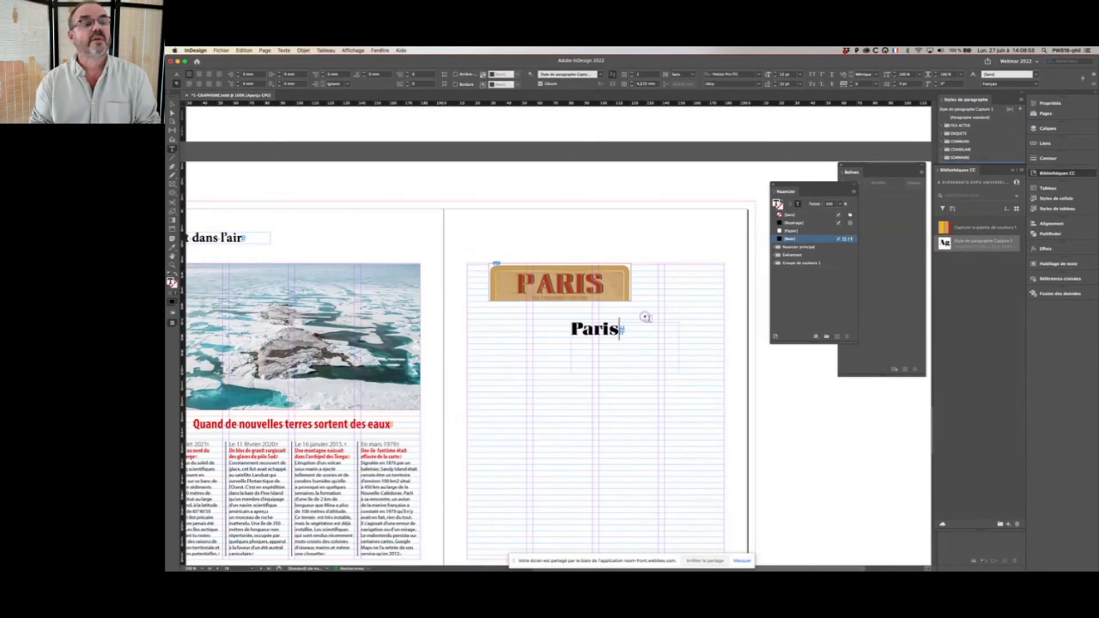
# Step: Set the word Paris in all caps and deselect the text
pyautogui.doubleClick(607, 329)
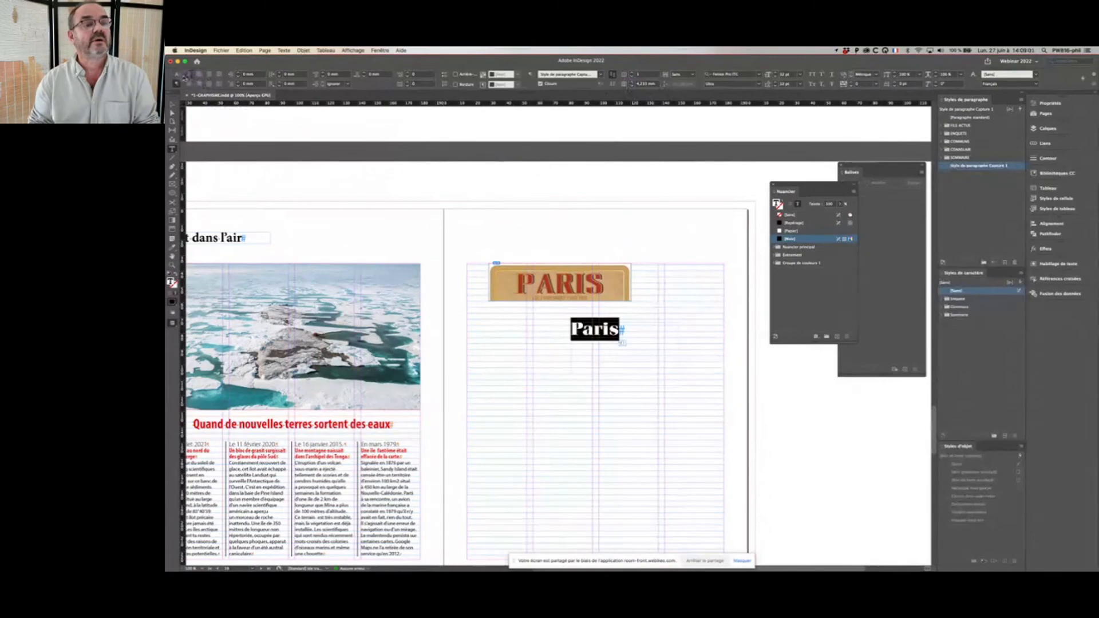
pyautogui.click(178, 75)
pyautogui.click(293, 75)
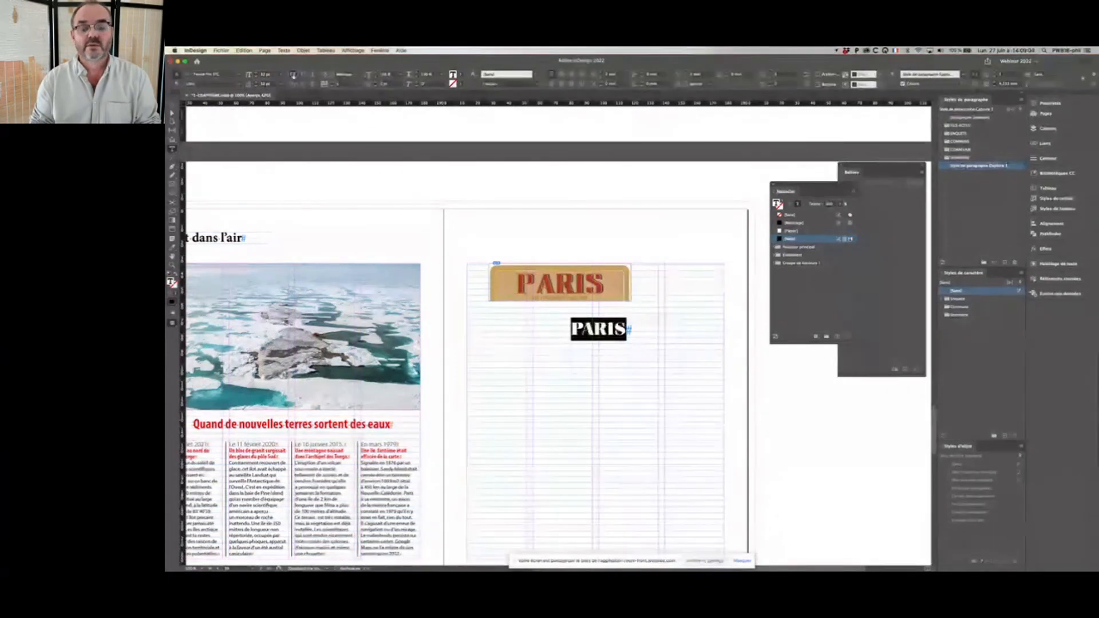
pyautogui.click(653, 242)
pyautogui.press('v')
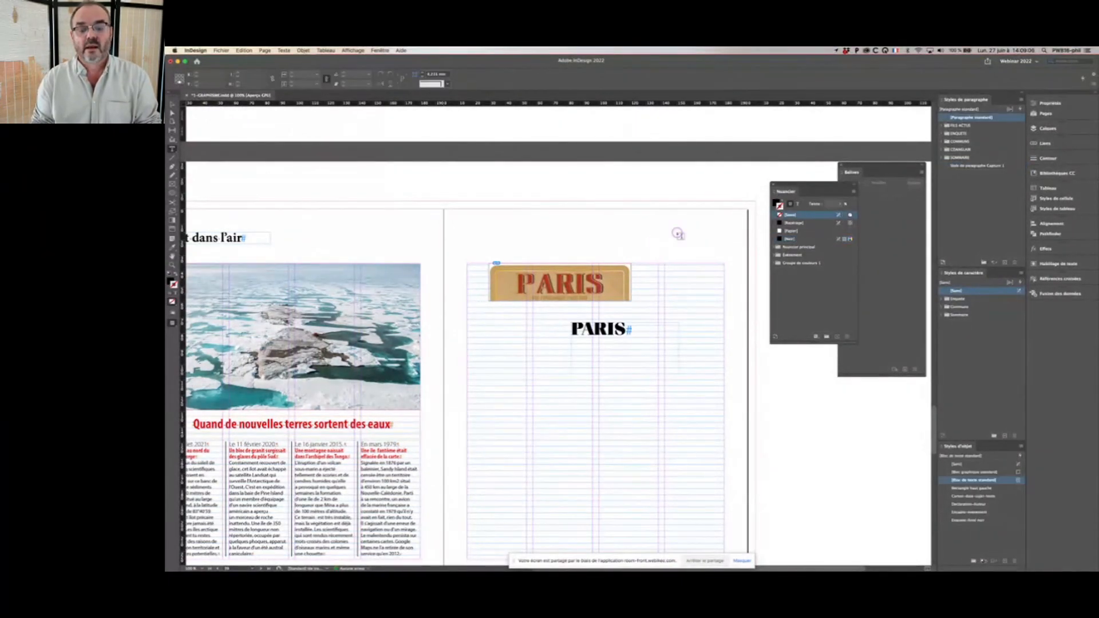
pyautogui.press('t')
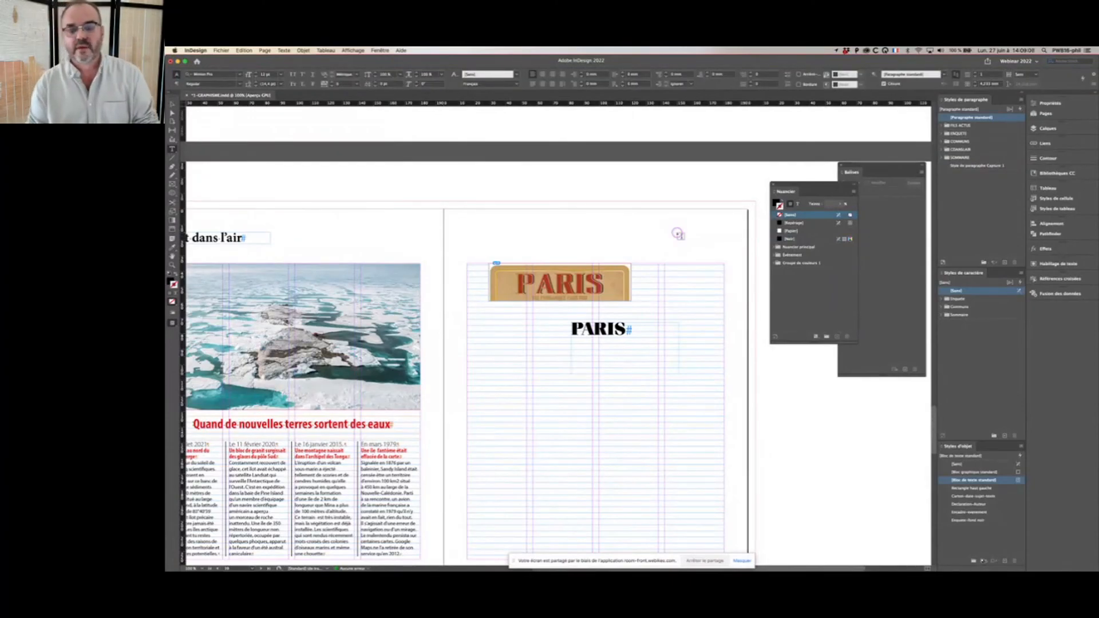